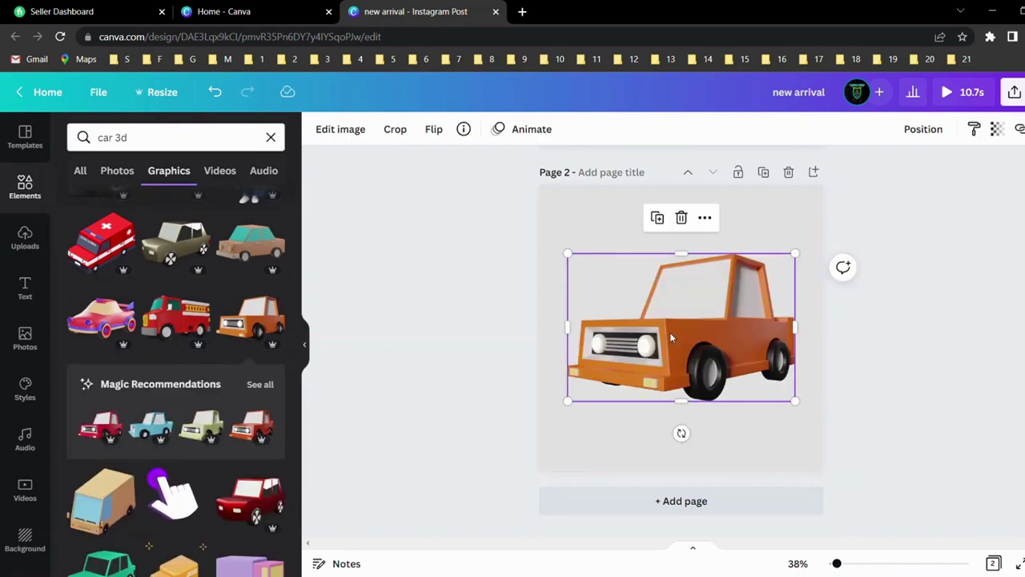
Step: Delete the orange car graphic from page 2, and try the olive-green 3D car there before removing it as well
key("Delete")
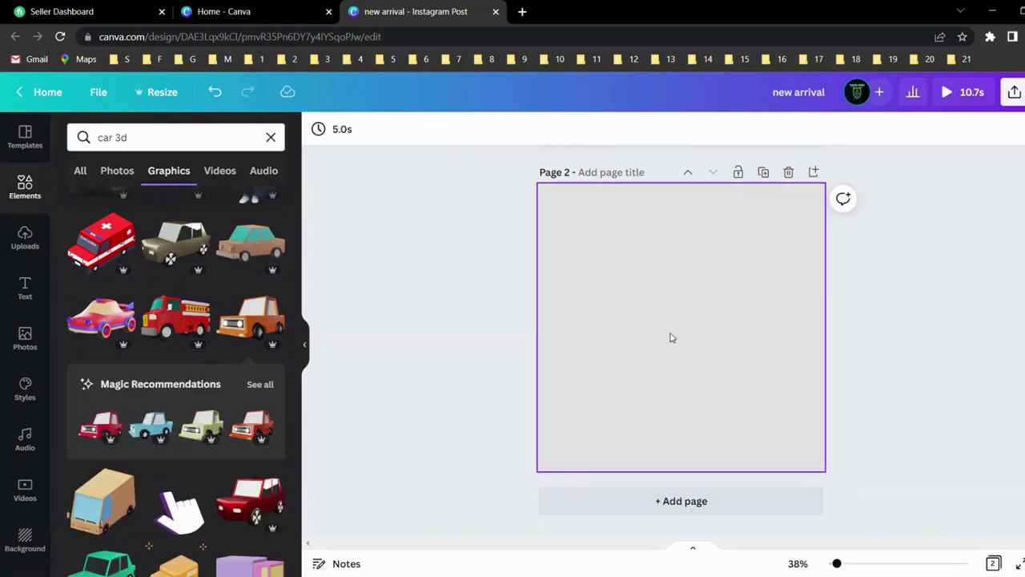
left_click(206, 253)
key("Delete")
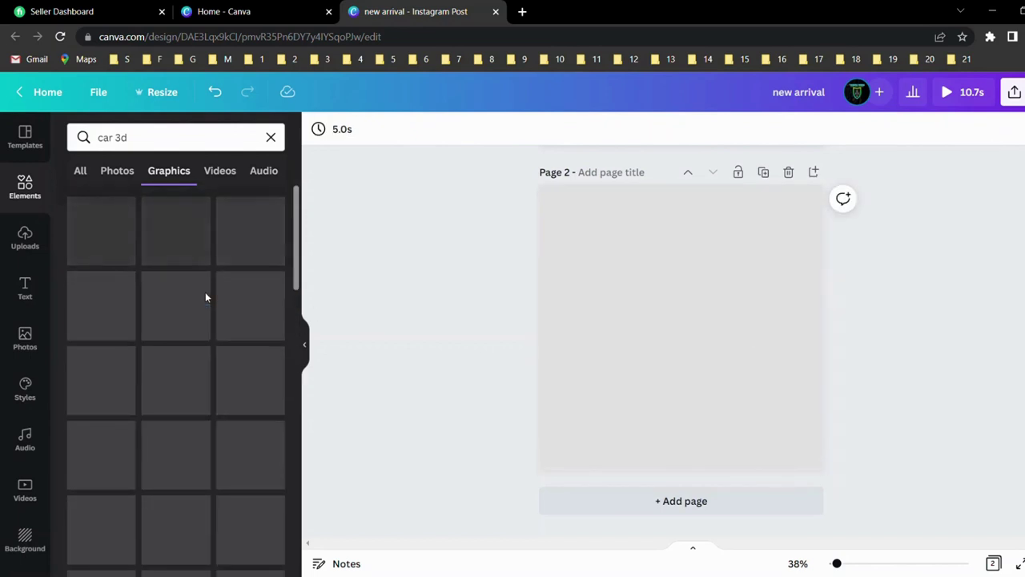
Step: Search the graphics library for "3d business man"
left_click(133, 138)
key("BackSpace")
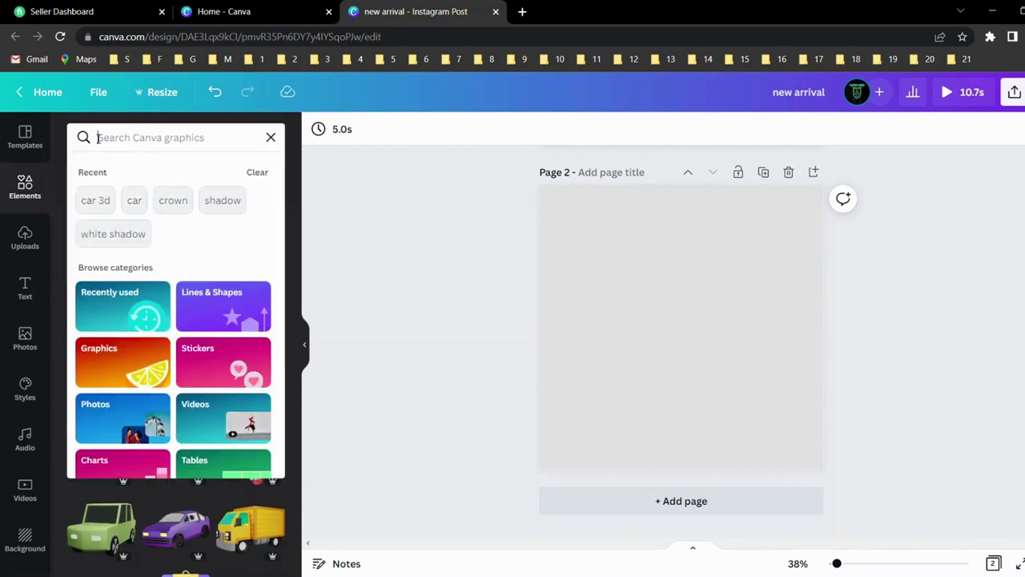
type("3d")
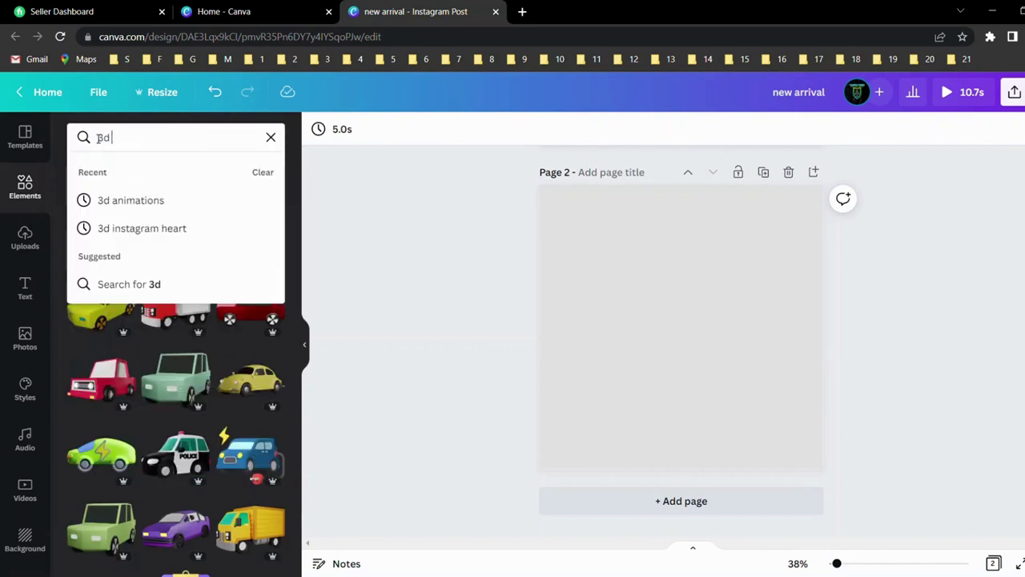
type(" busi")
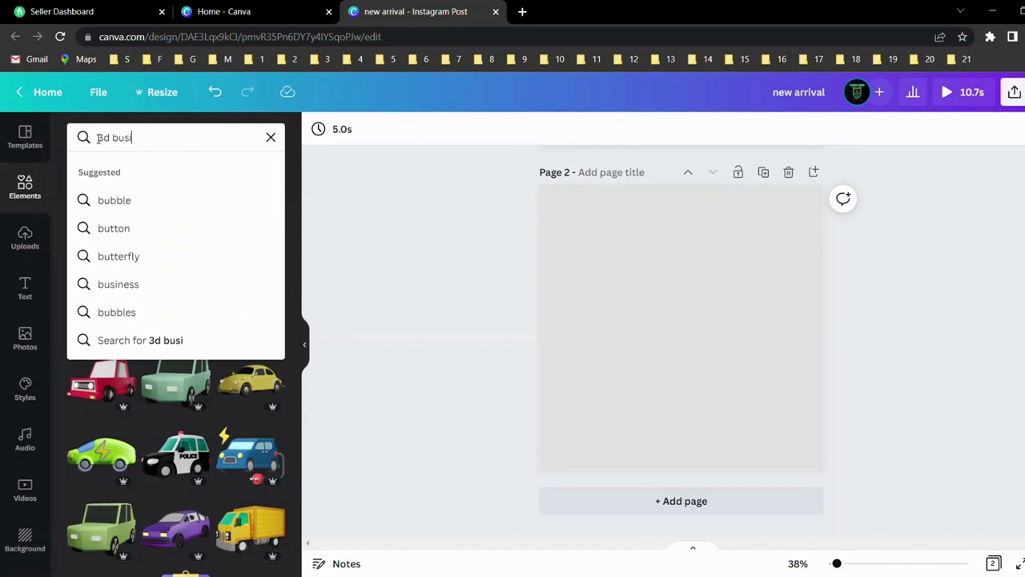
type("ness man")
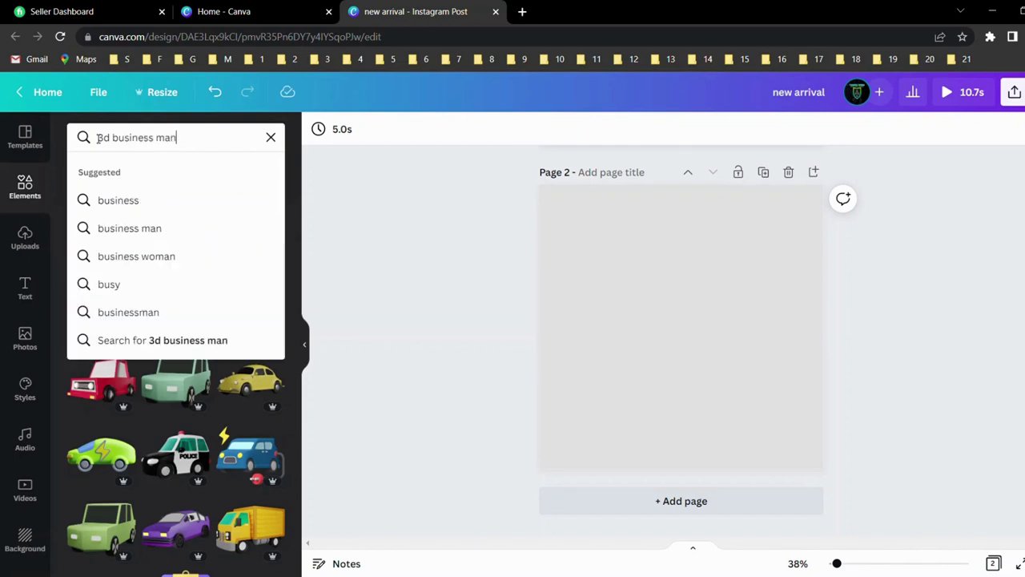
key("Return")
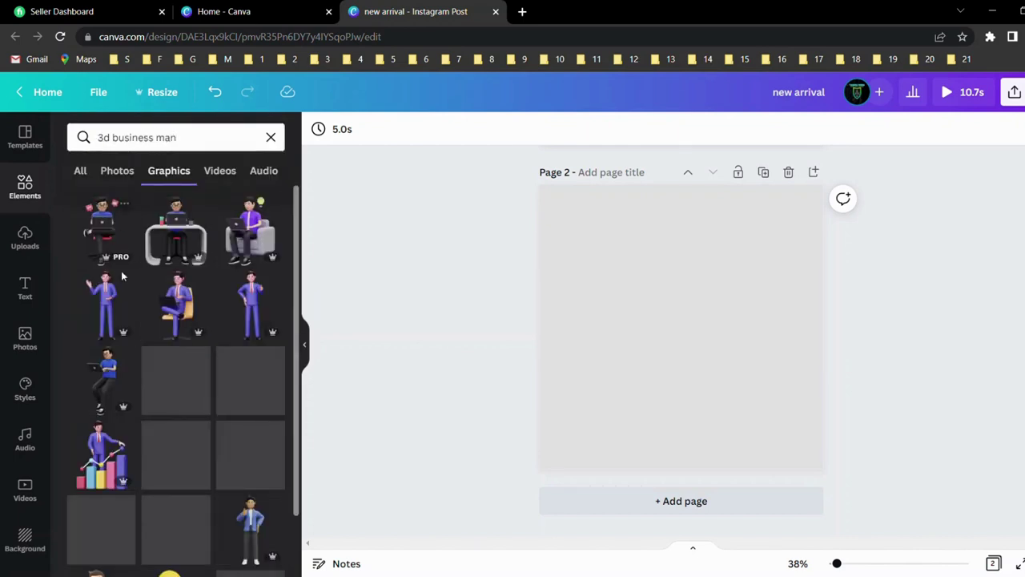
Step: Try the businessman at the desk and the one in the armchair on page 2, and delete both graphics
scroll(171, 350, "down", 10)
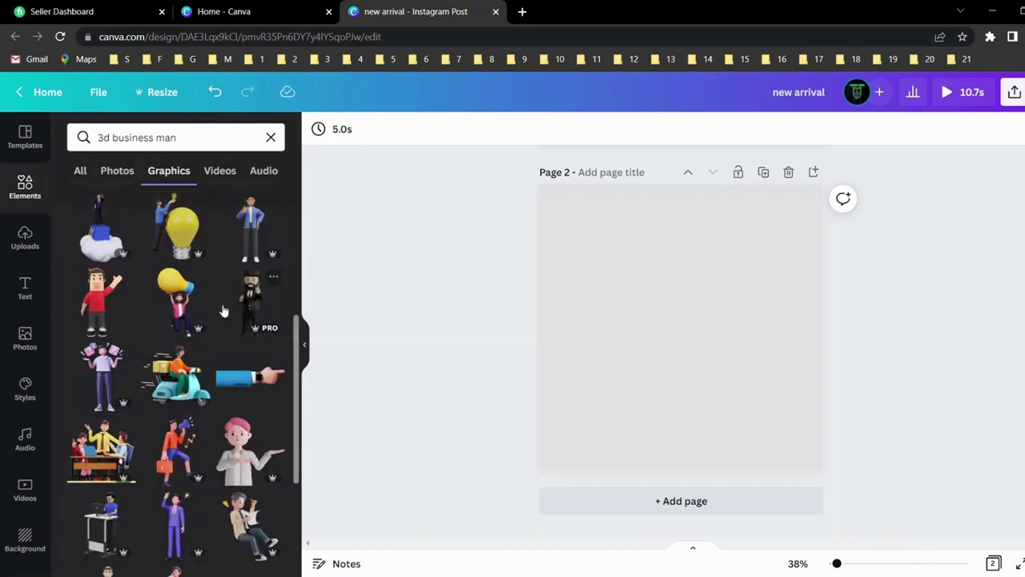
scroll(223, 310, "down", 3)
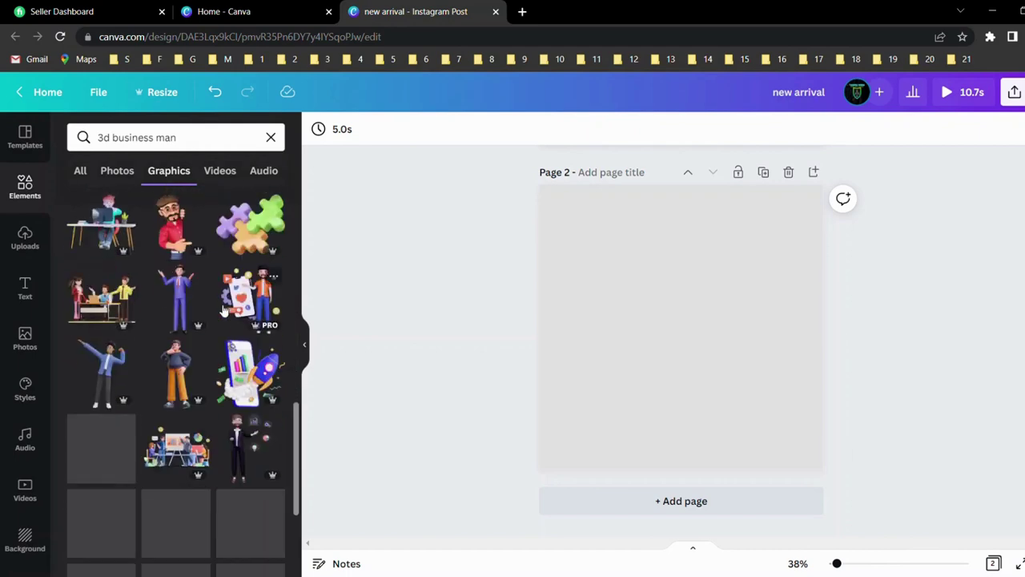
scroll(223, 311, "up", 15)
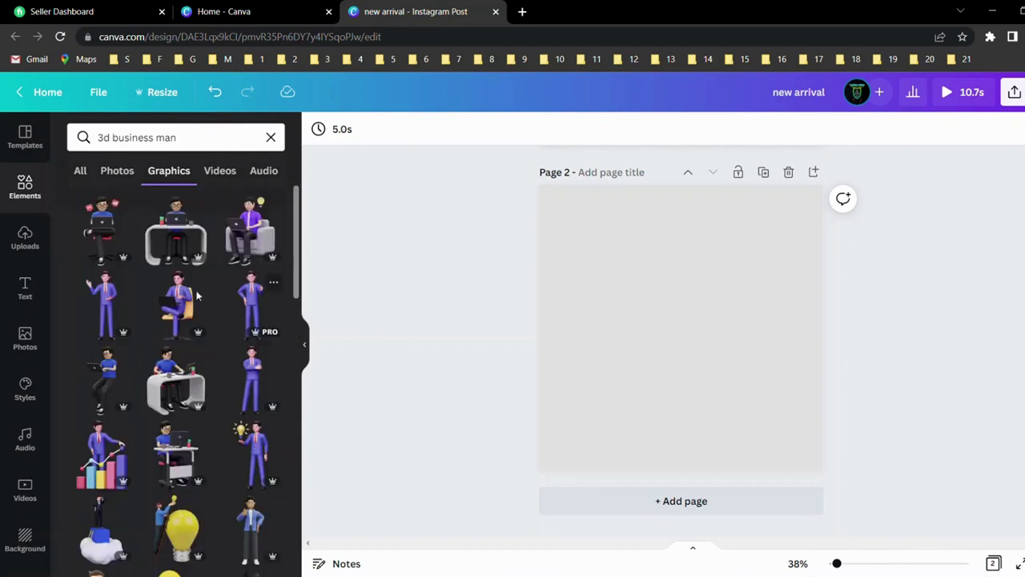
left_click(154, 245)
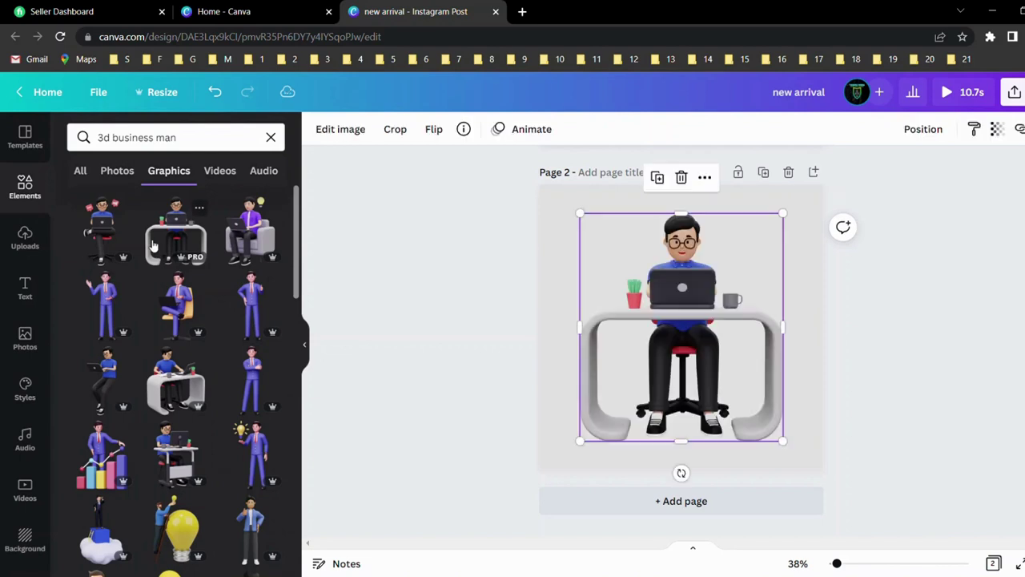
left_click(263, 229)
left_click_drag(716, 296, 746, 298)
key("Delete")
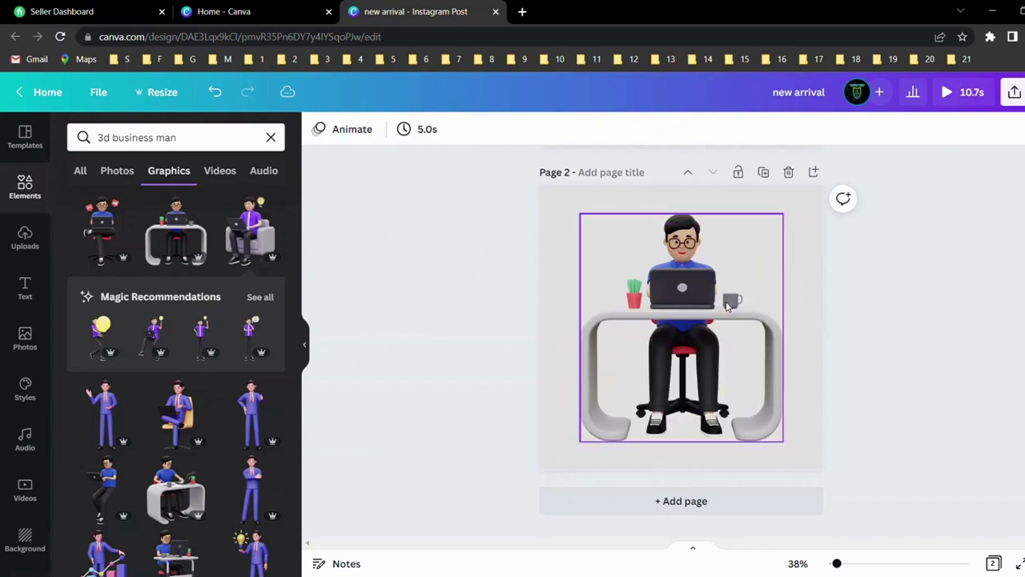
left_click(727, 305)
key("Delete")
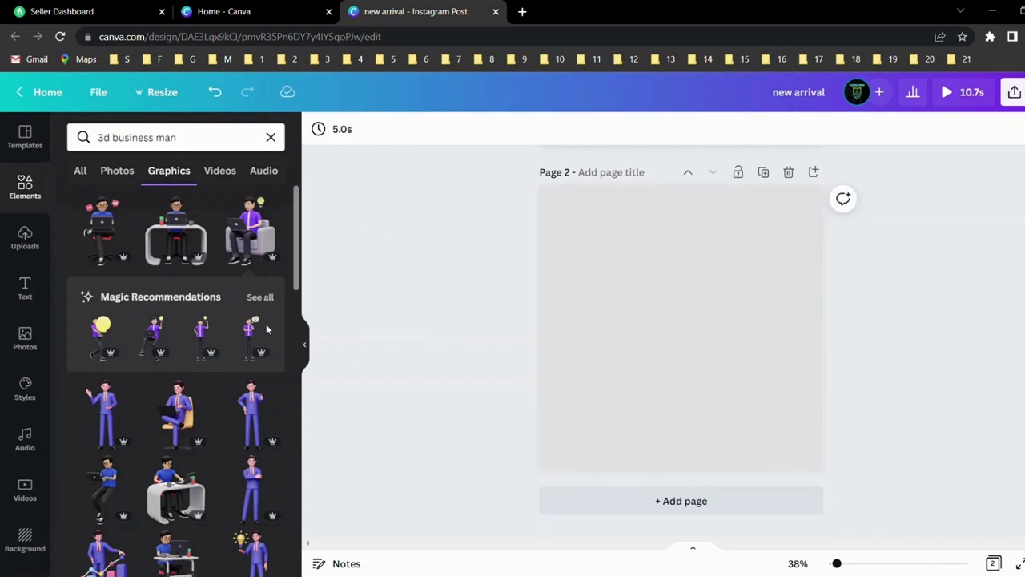
Step: Examine more of the 3D businessman graphics and review the shoe advertisement on page 1
scroll(230, 407, "down", 3)
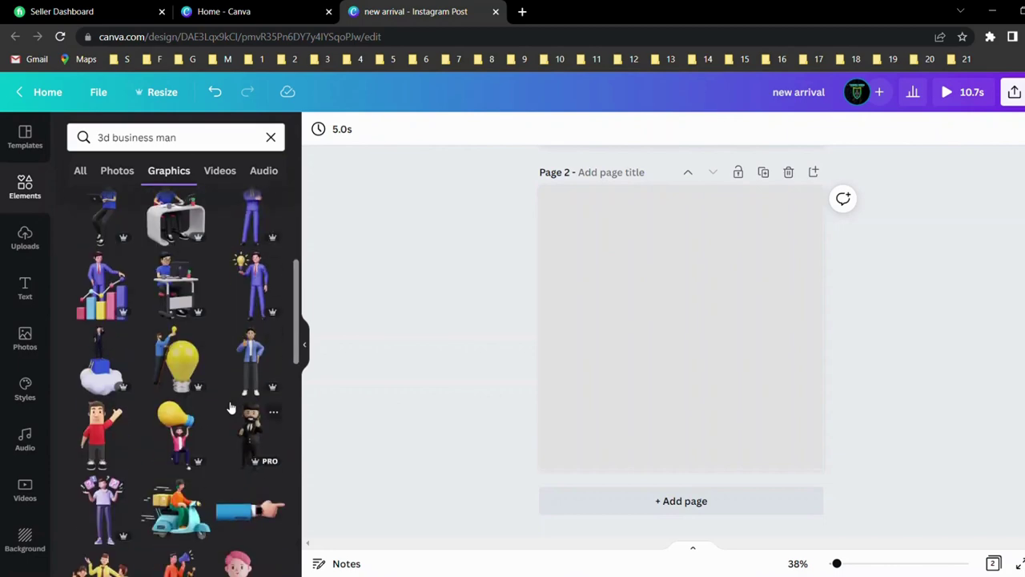
scroll(230, 408, "down", 2)
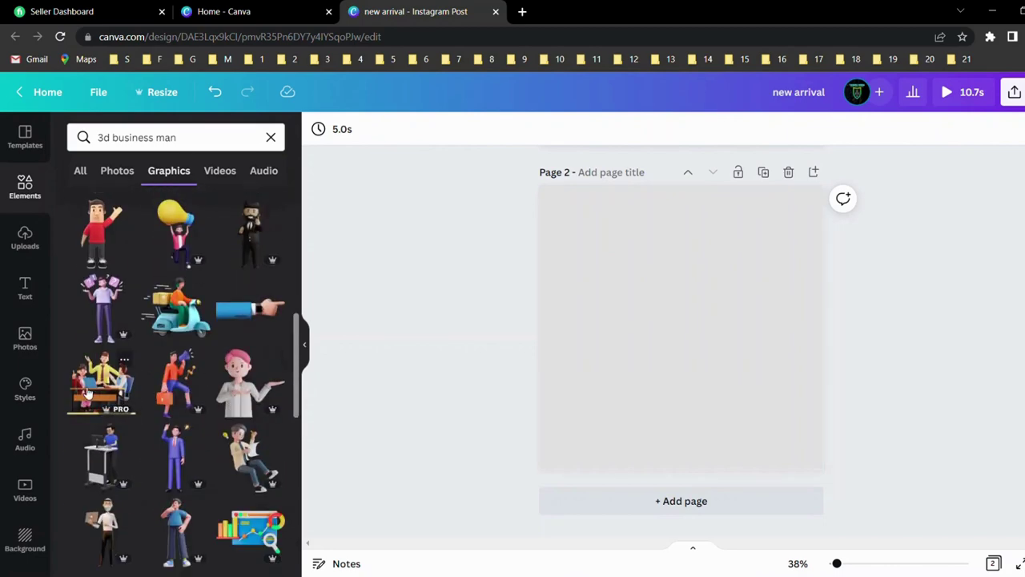
scroll(246, 389, "down", 5)
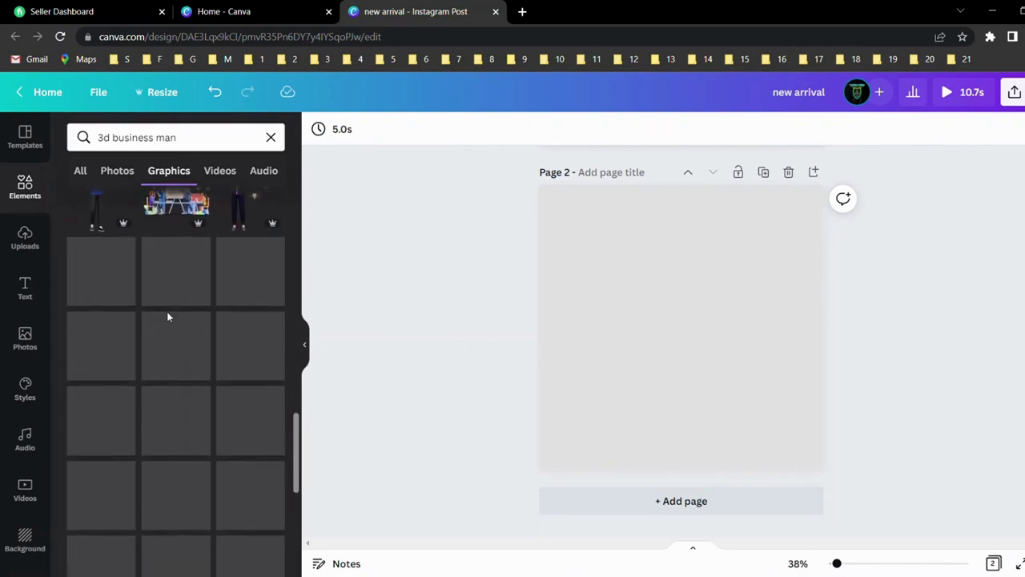
scroll(152, 267, "up", 10)
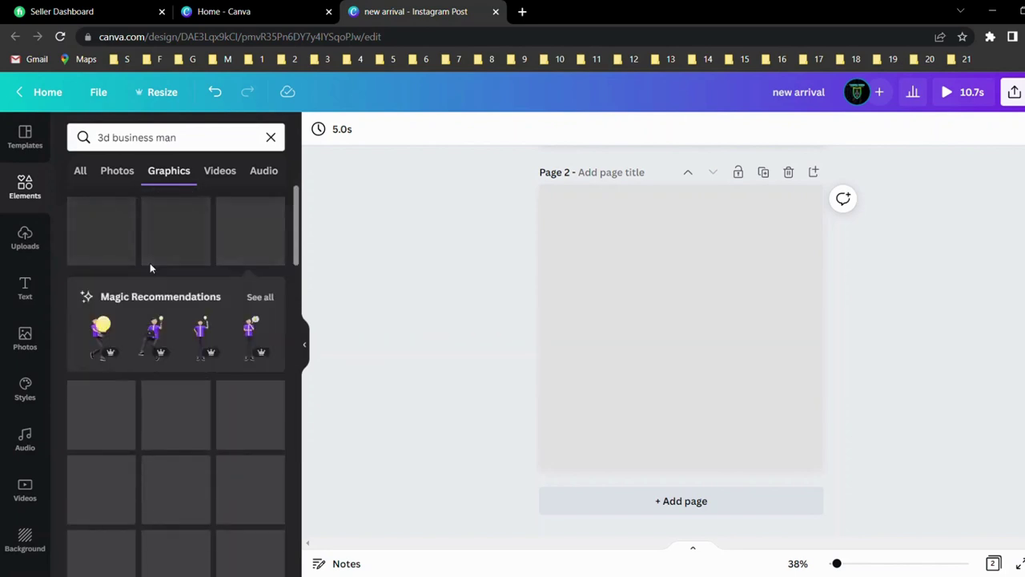
scroll(684, 302, "up", 4)
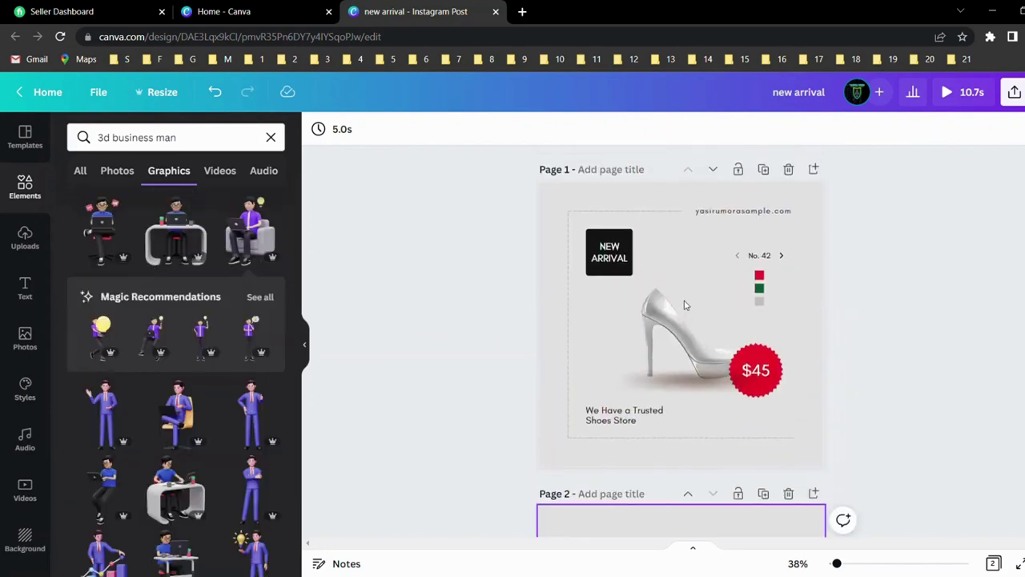
scroll(684, 302, "down", 2)
scroll(699, 360, "down", 3)
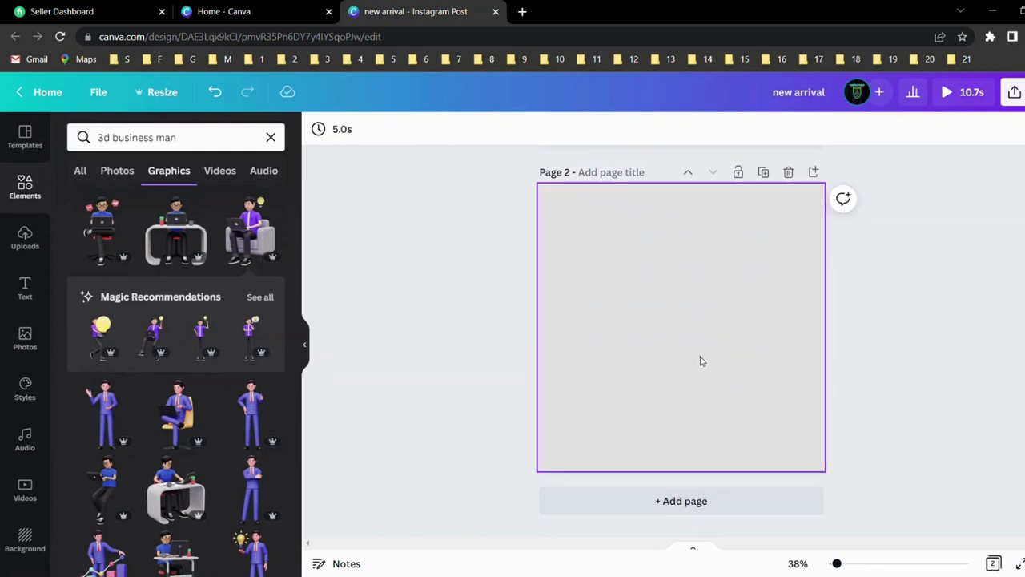
Step: Search the elements library for "high heels", look through the results and restrict them to graphics
left_click(271, 138)
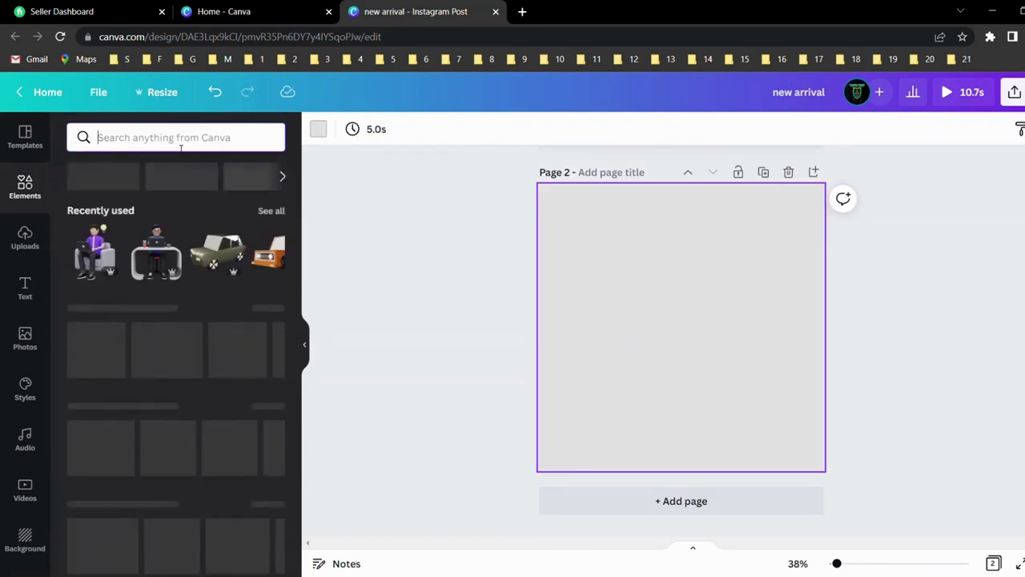
type("high heels")
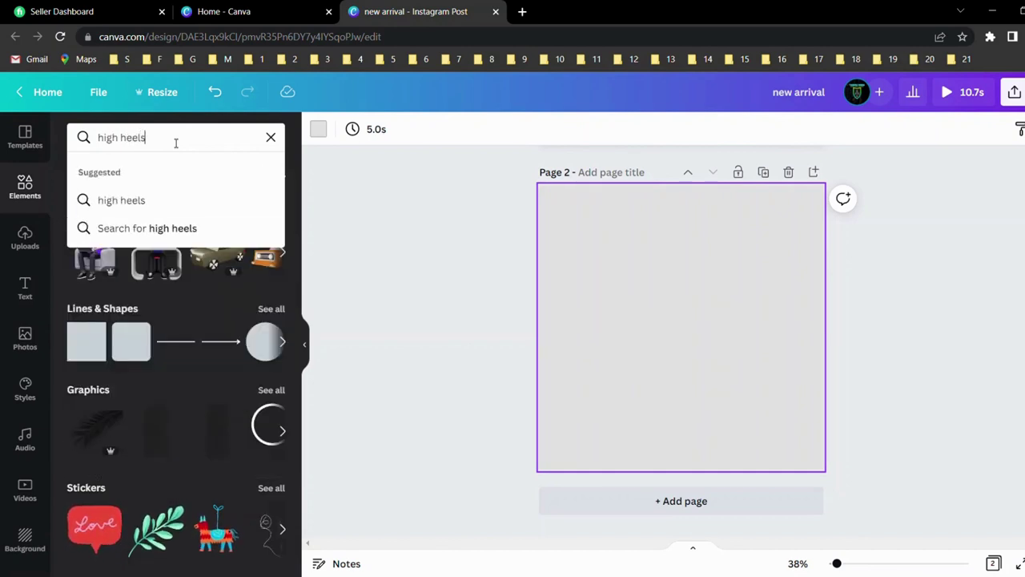
key("Return")
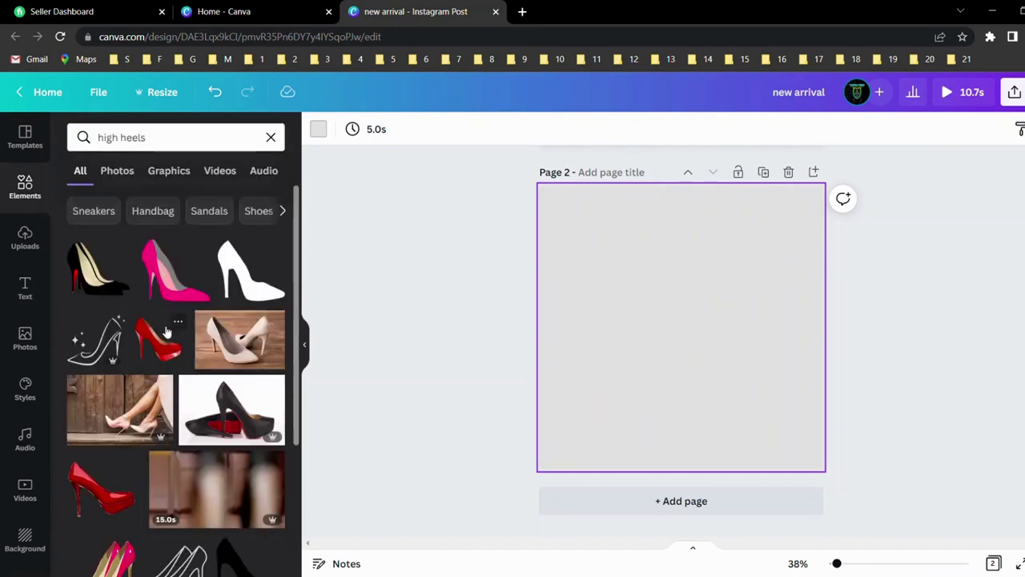
scroll(84, 394, "down", 2)
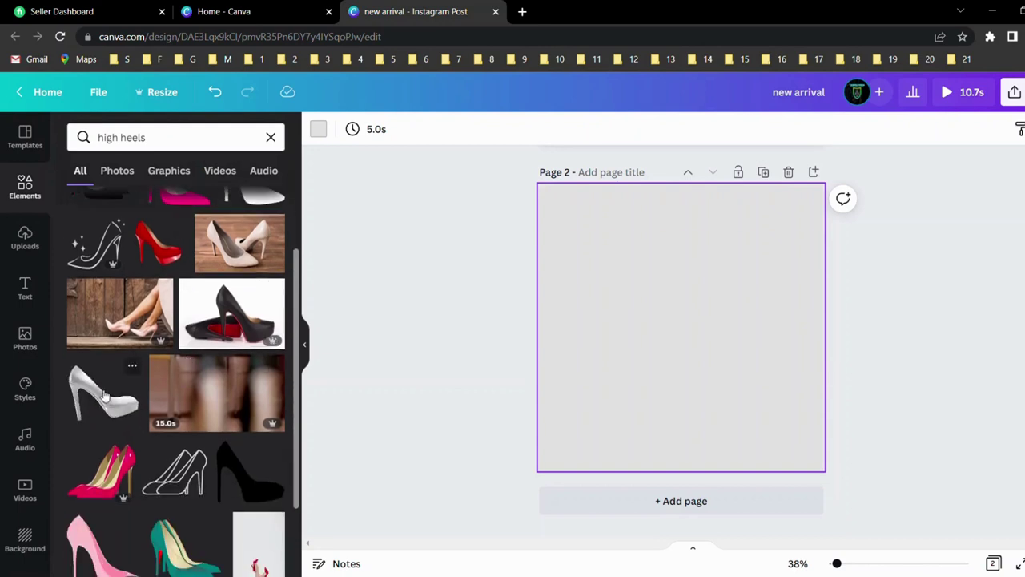
scroll(210, 318, "up", 2)
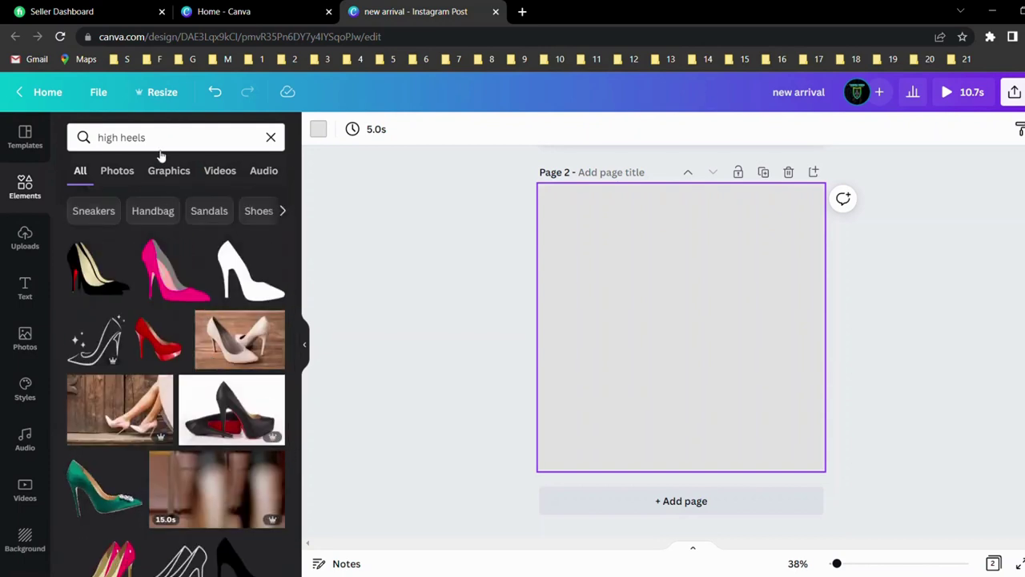
scroll(191, 342, "down", 5)
scroll(200, 377, "down", 5)
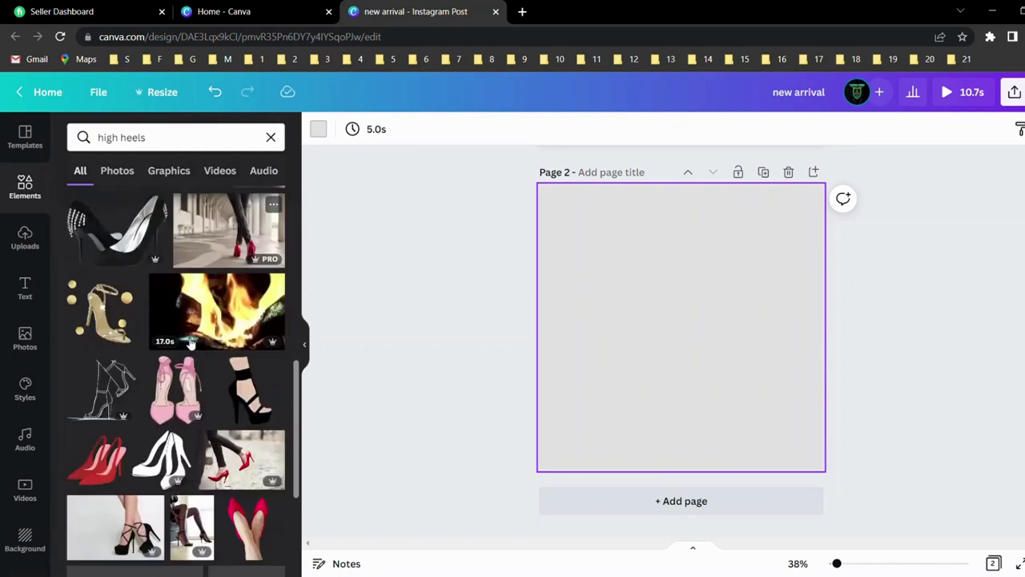
scroll(216, 421, "up", 10)
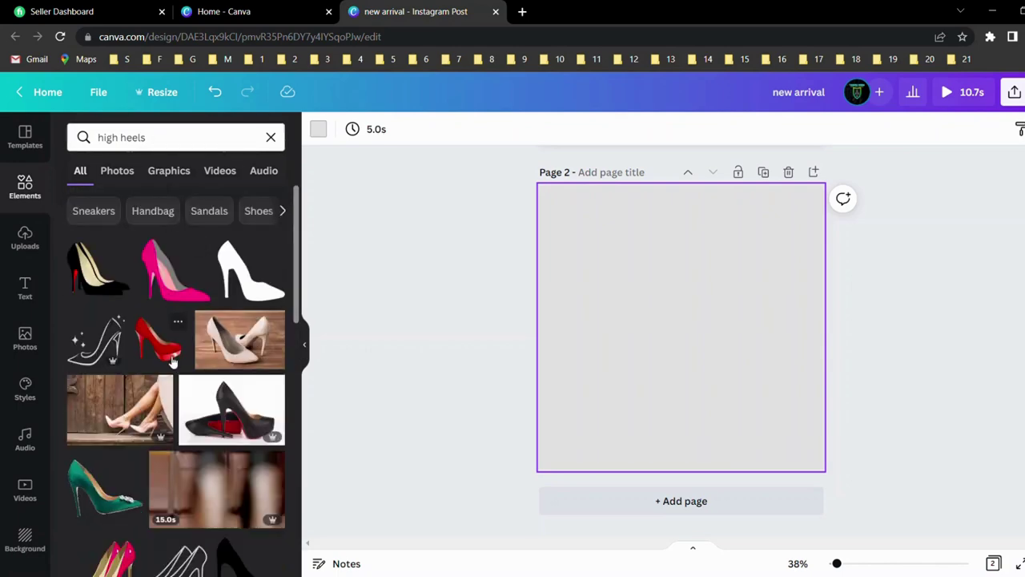
left_click(182, 178)
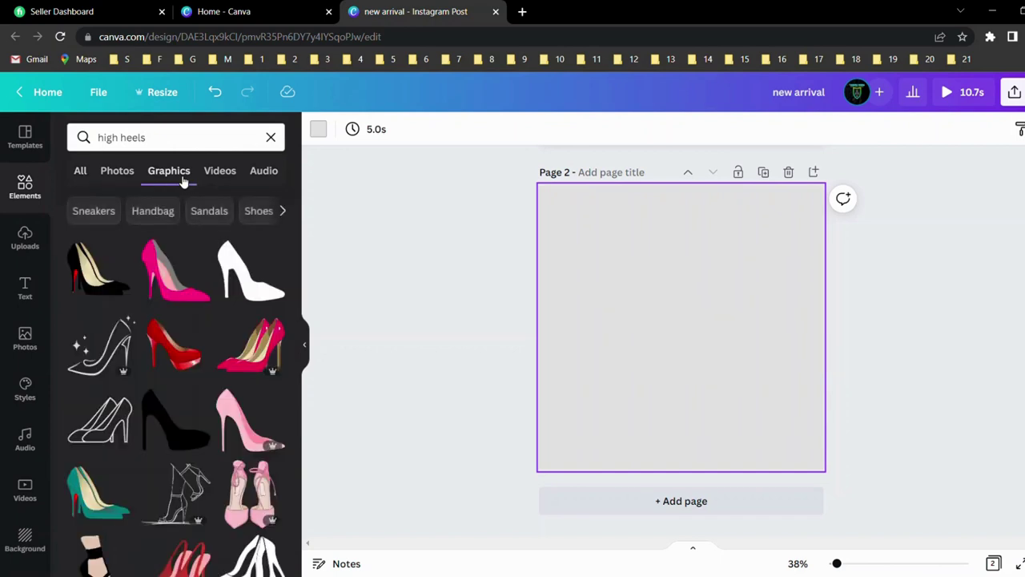
Step: Place the animated, colour-changing high heel graphic on page 2
scroll(200, 345, "down", 4)
scroll(233, 342, "down", 3)
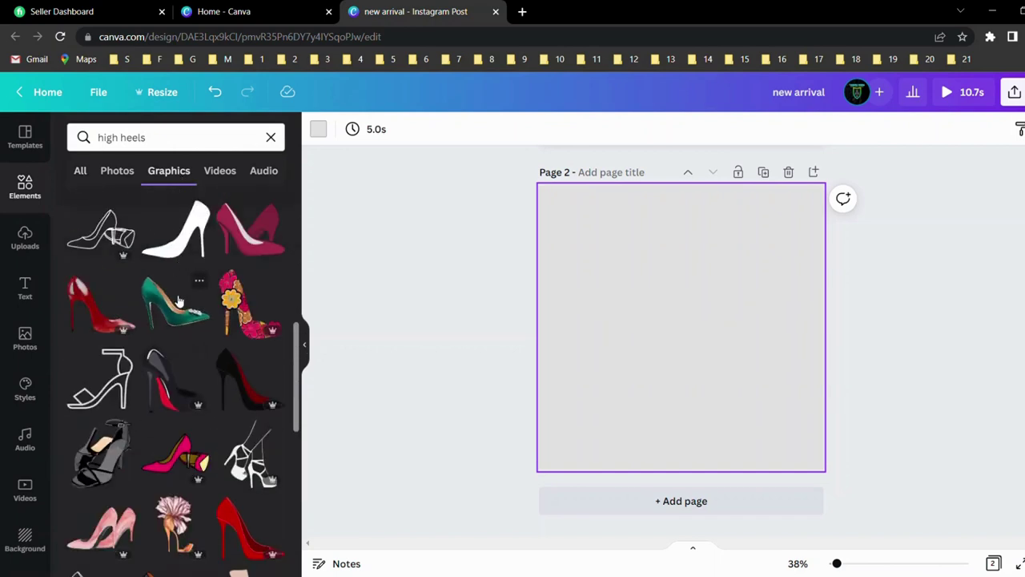
scroll(176, 300, "up", 7)
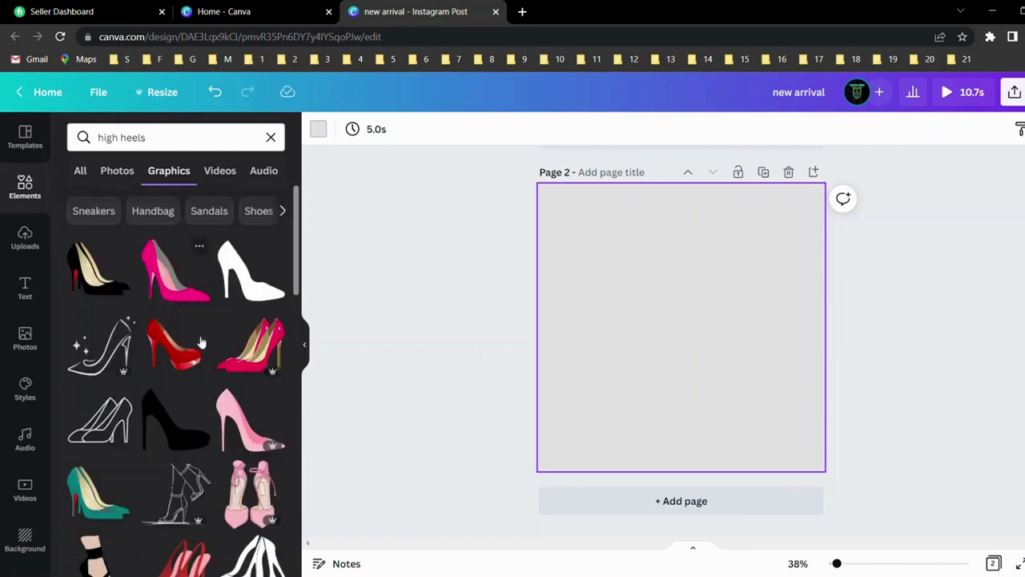
scroll(192, 321, "down", 3)
scroll(200, 416, "down", 3)
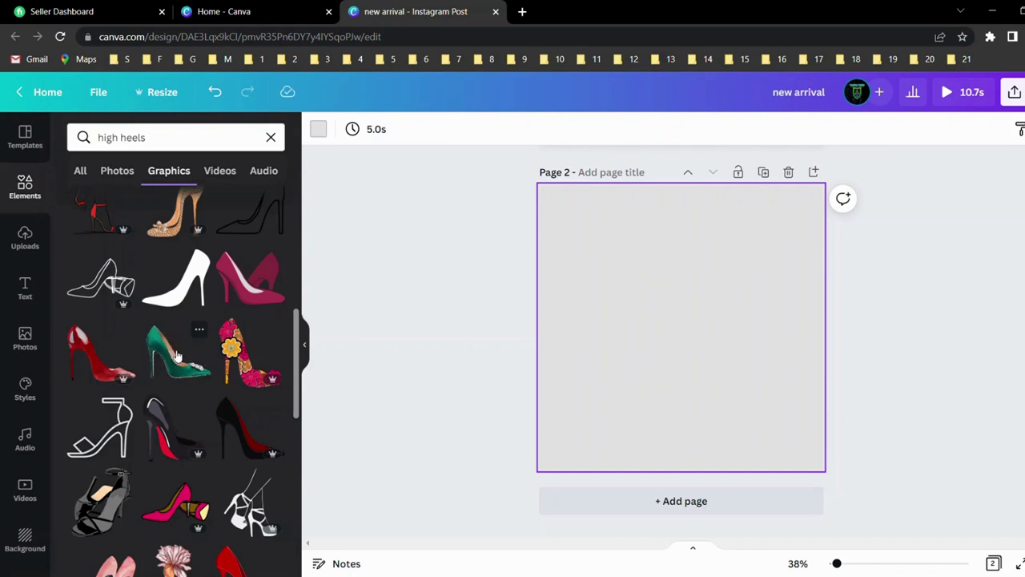
left_click(190, 360)
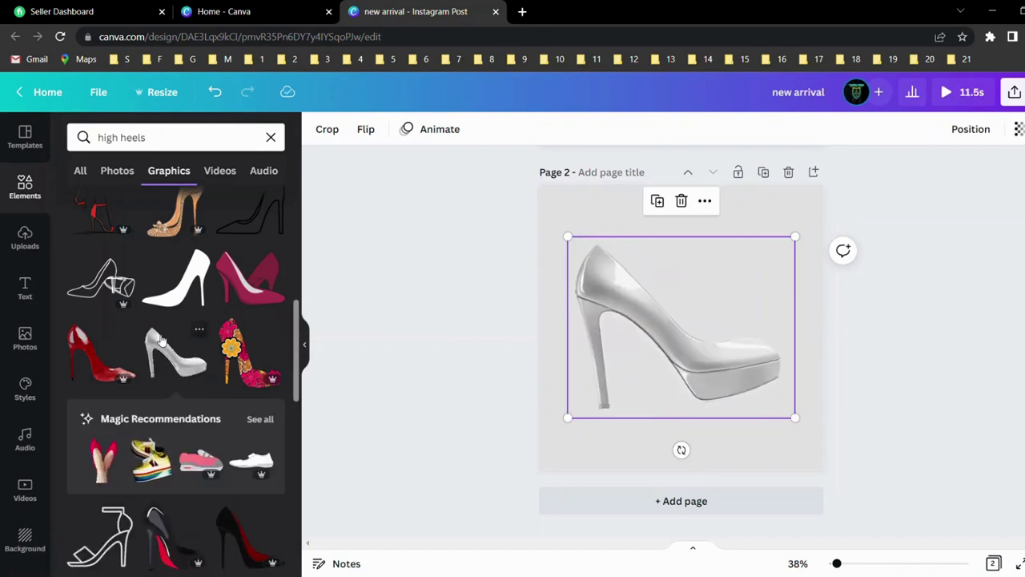
Step: Look over the other high heel graphics and delete the animated heel from page 2
scroll(160, 340, "up", 2)
scroll(160, 340, "up", 5)
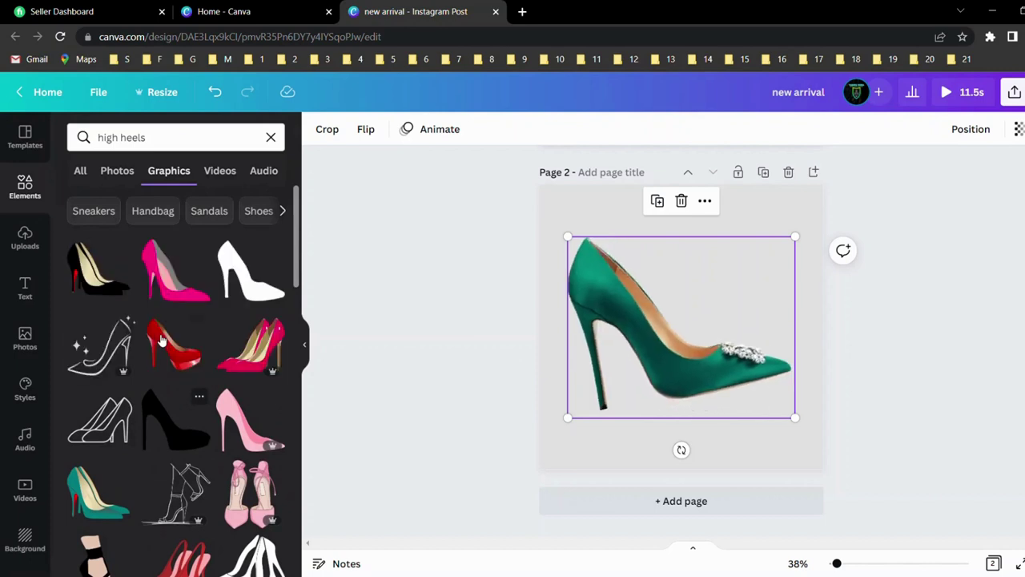
scroll(160, 341, "down", 4)
scroll(164, 337, "down", 2)
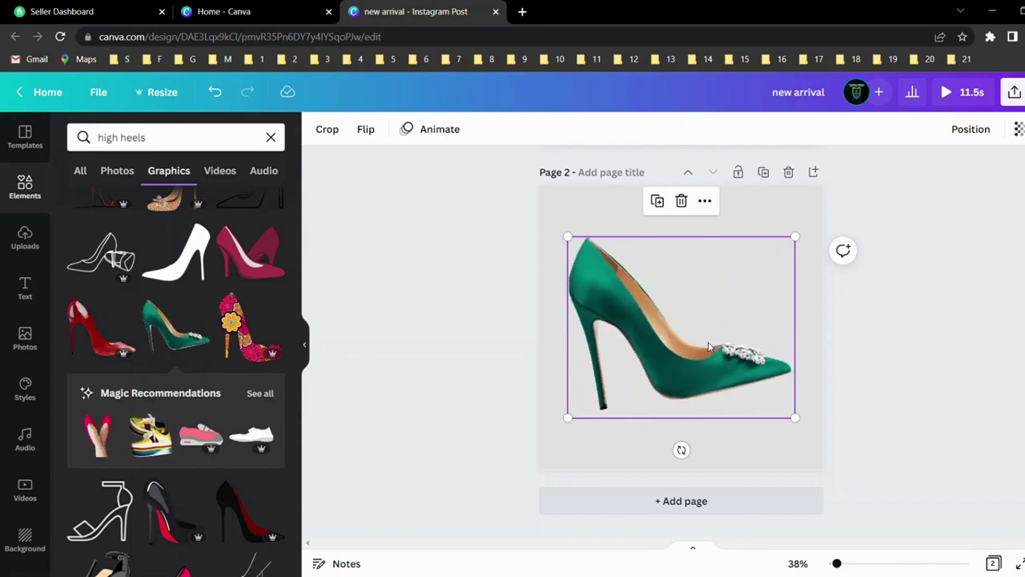
key("Delete")
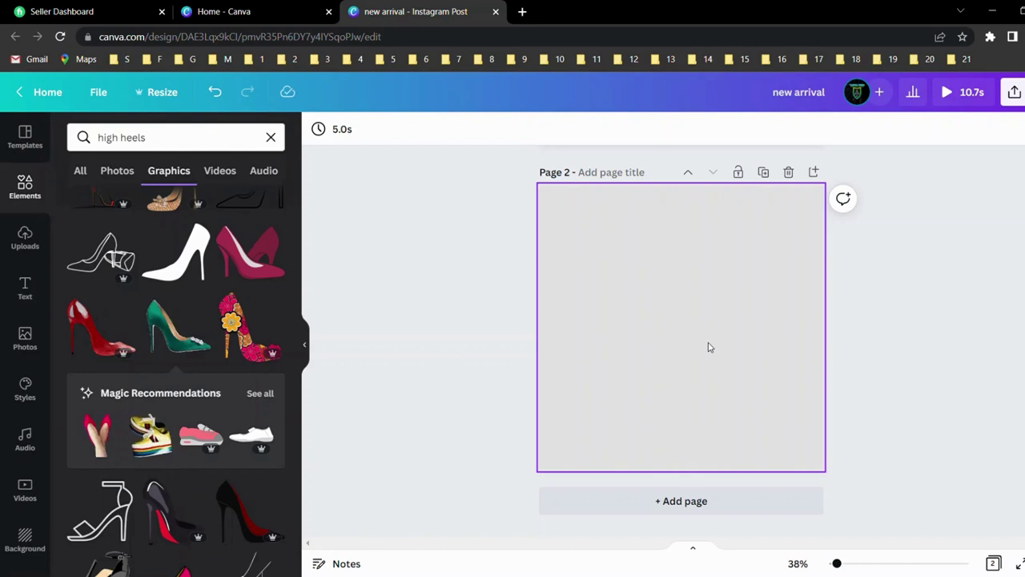
scroll(708, 347, "up", 5)
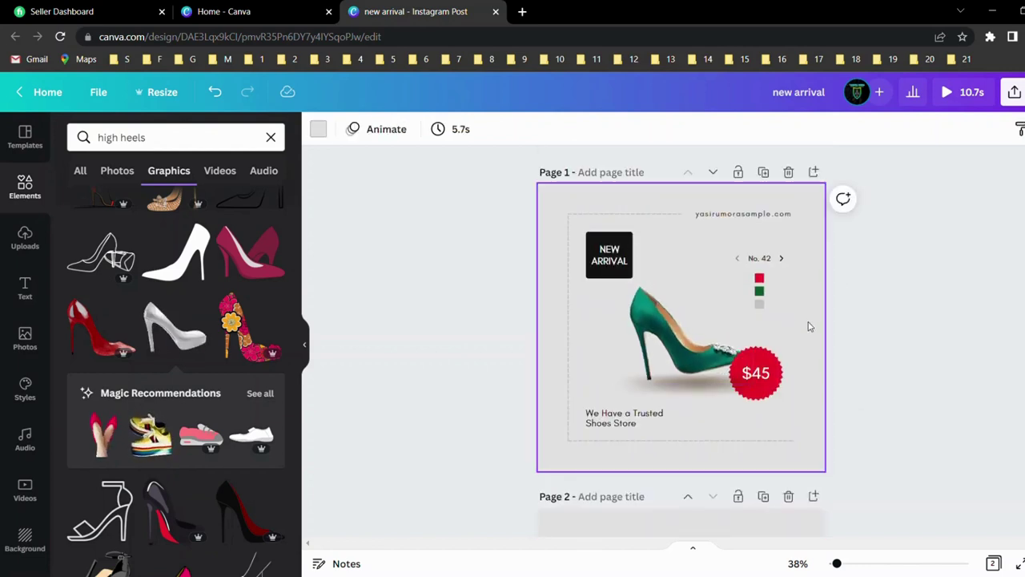
Step: Compare the shoe advertisement on page 1 with the blank page 2 and check page 2's background colour
left_click(877, 443)
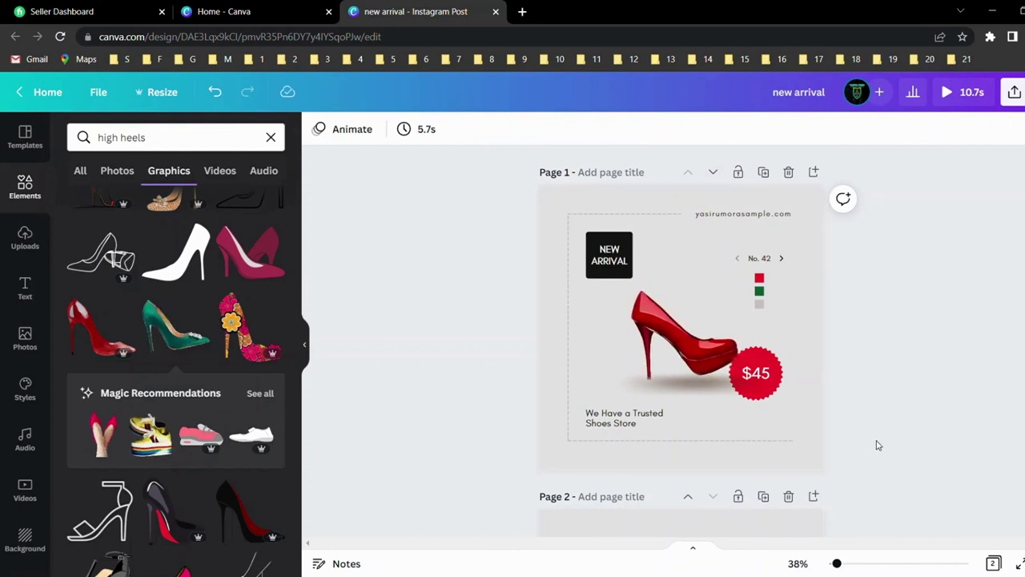
scroll(877, 444, "down", 3)
left_click(717, 427)
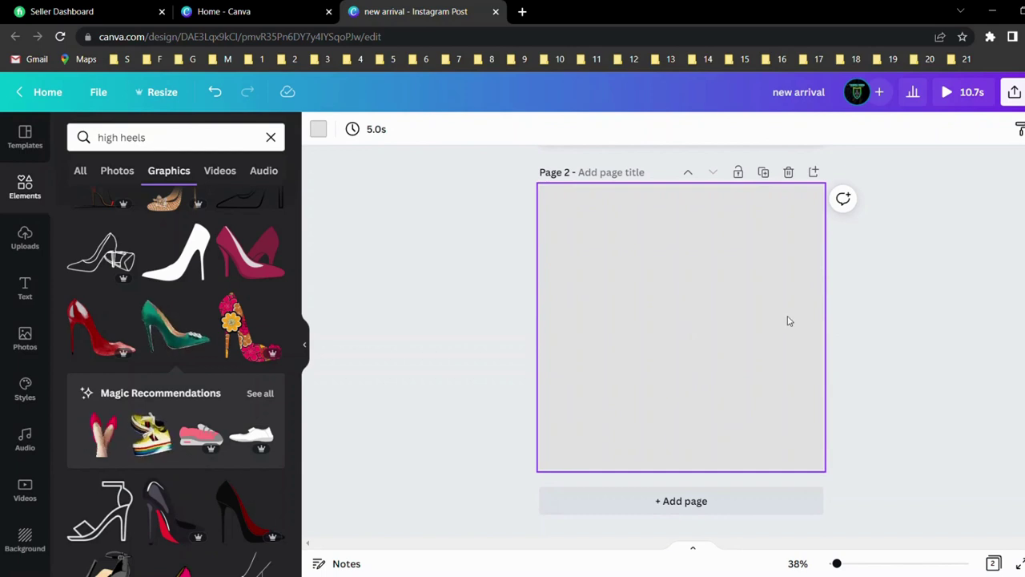
scroll(699, 341, "up", 5)
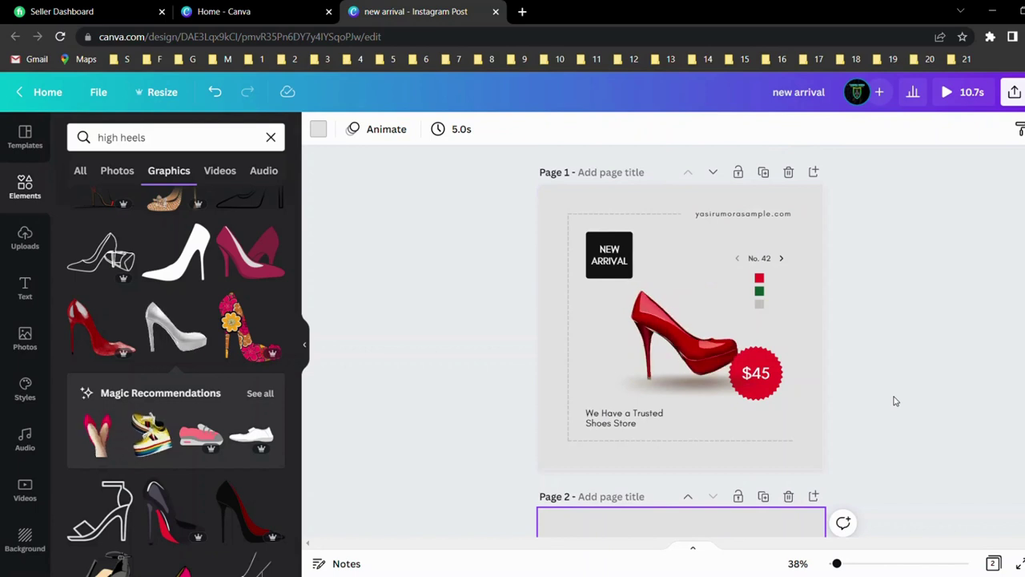
scroll(896, 400, "down", 5)
scroll(874, 334, "up", 5)
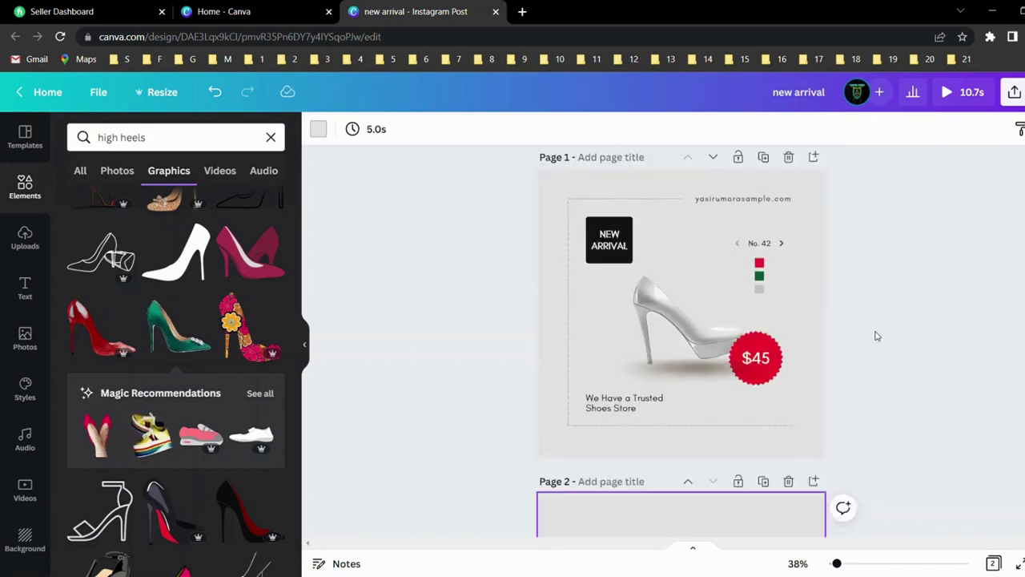
scroll(912, 295, "down", 1)
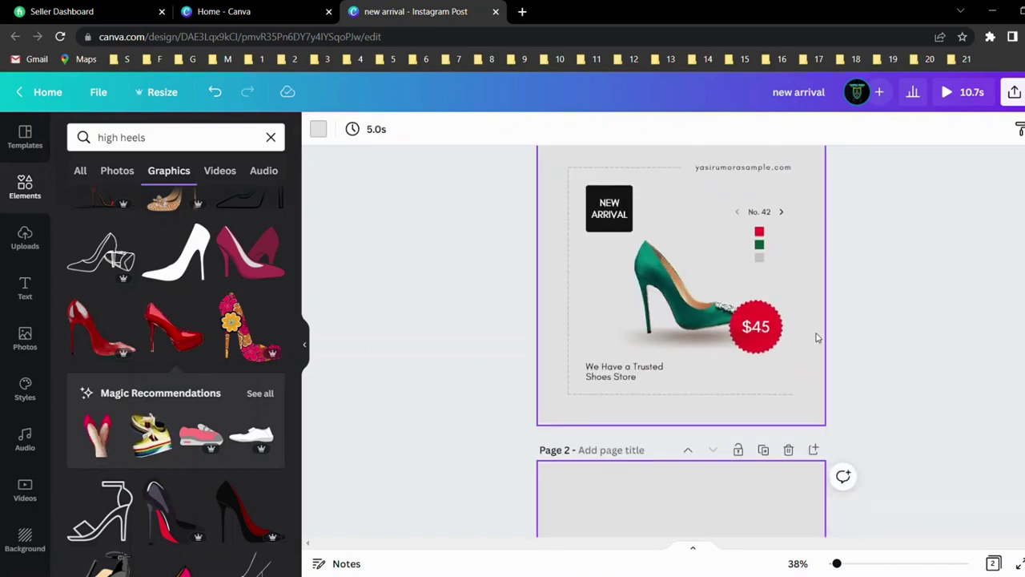
scroll(887, 325, "down", 3)
left_click(631, 419)
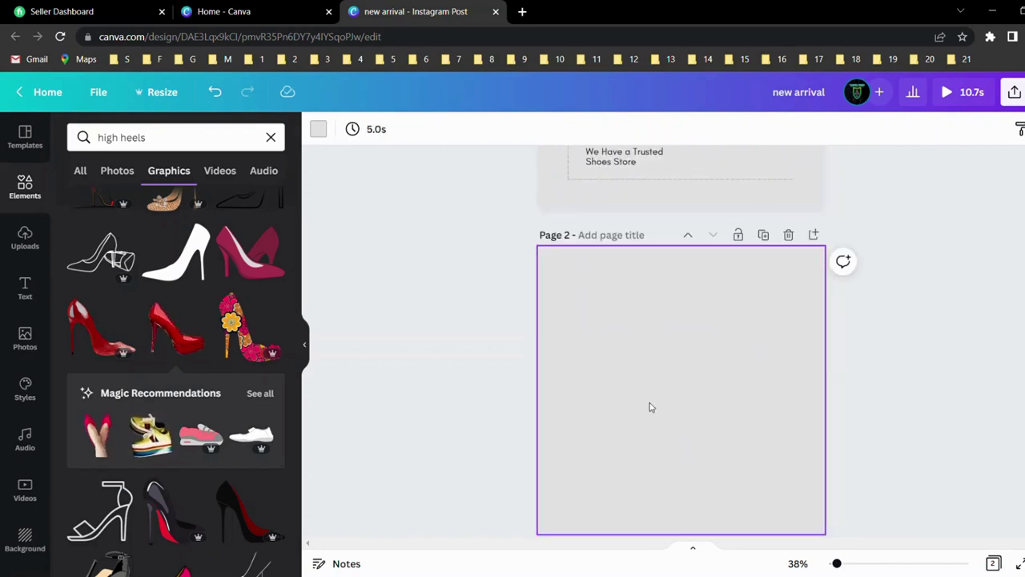
scroll(704, 393, "down", 1)
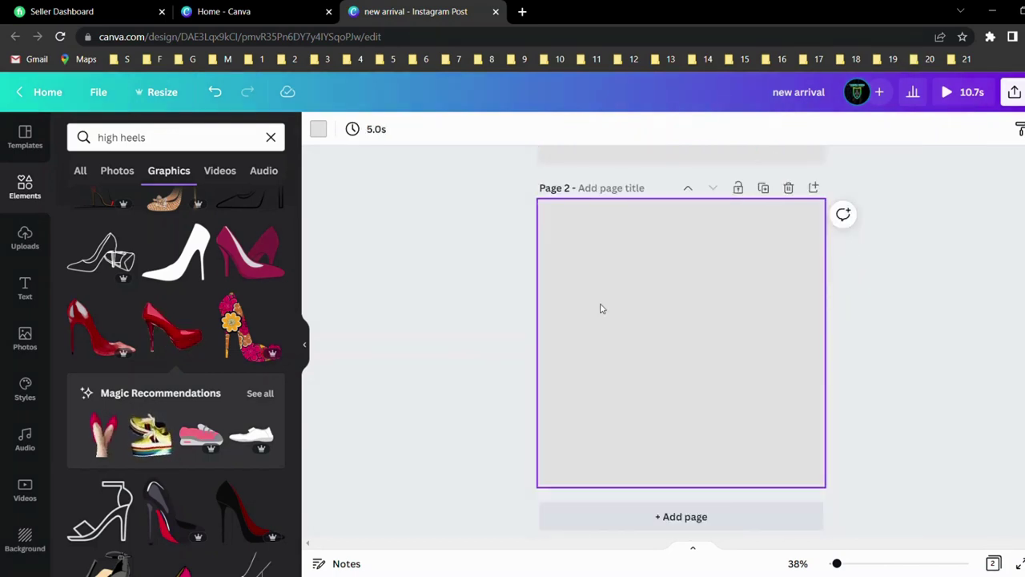
left_click(320, 130)
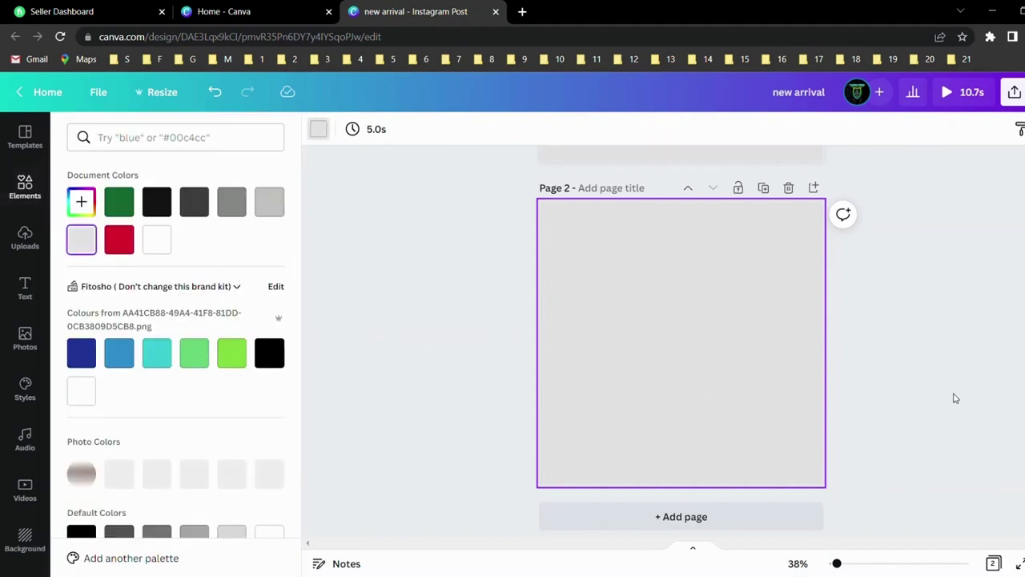
scroll(953, 398, "up", 6)
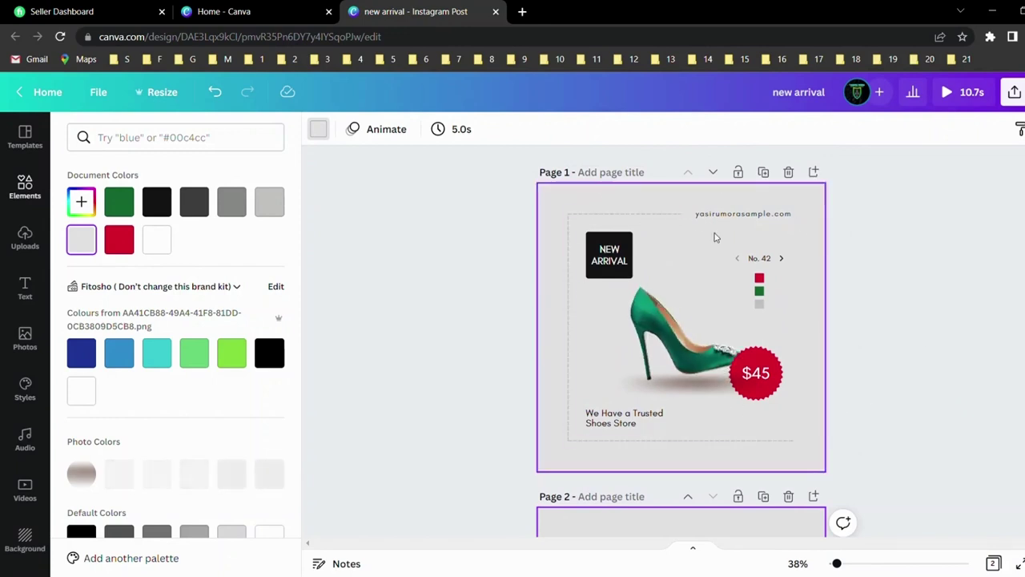
left_click(863, 408)
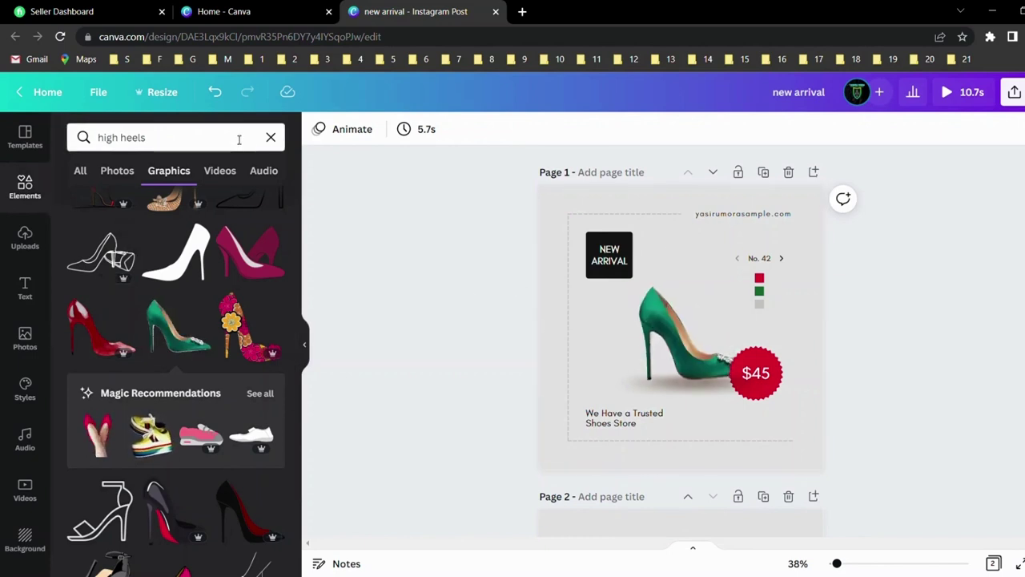
Step: Replace the elements search with "line" and look through the results for a plain straight line
left_click(270, 137)
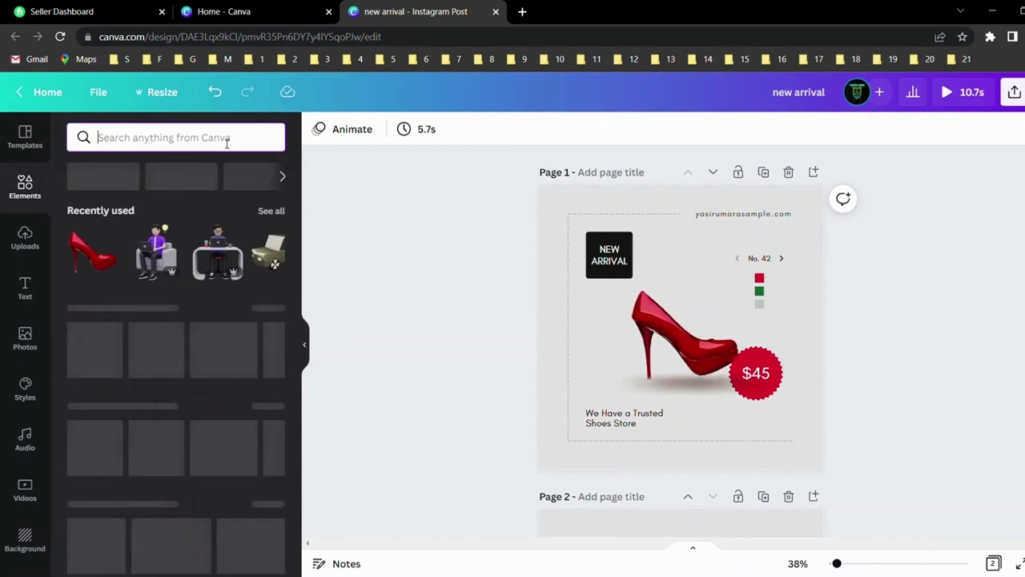
type("line")
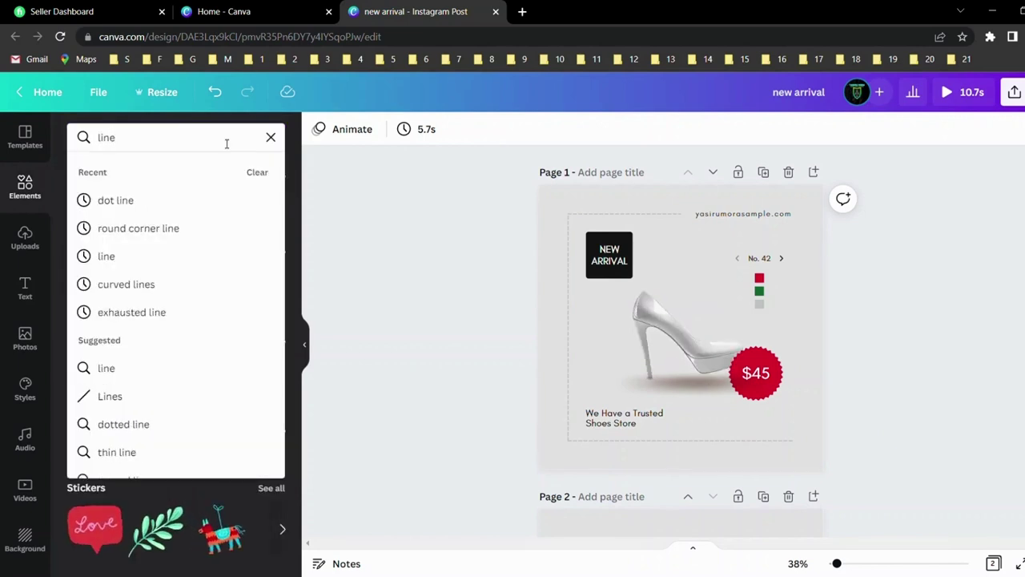
key("Return")
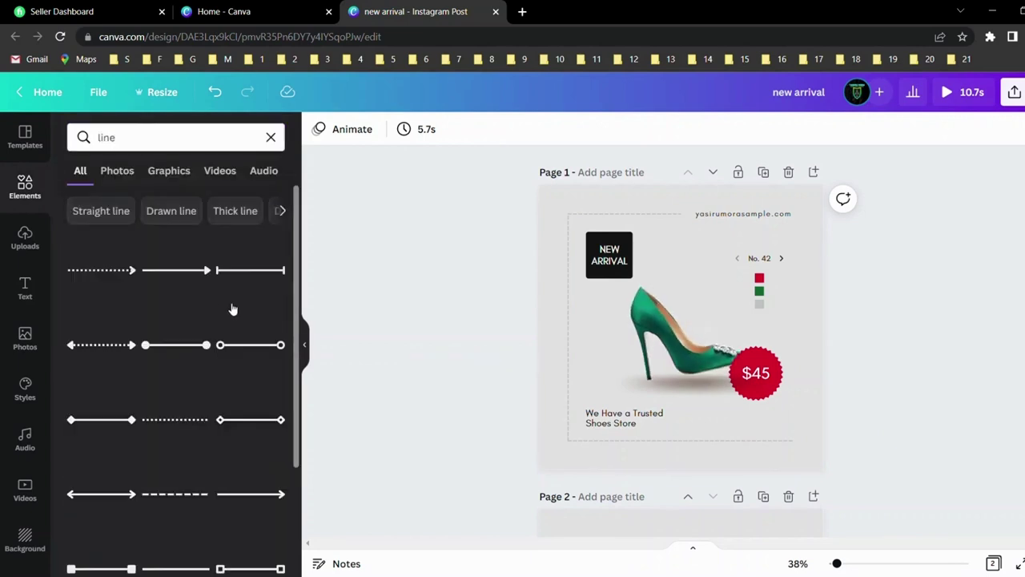
scroll(231, 307, "down", 3)
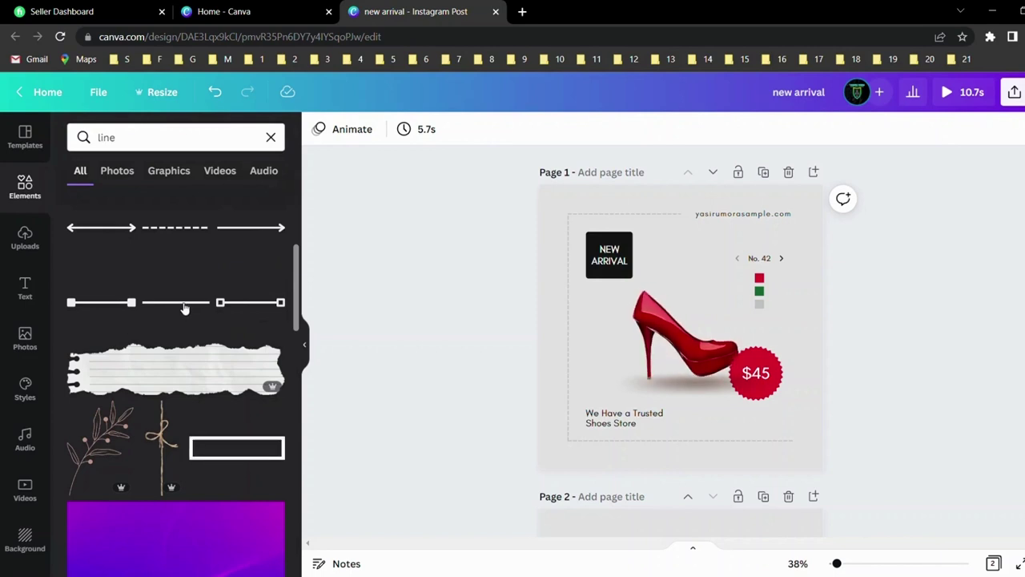
Step: Add a plain straight line to page 2 and stretch it horizontally near the page's upper edge, leaving equal side margins
scroll(440, 308, "down", 3)
left_click(662, 314)
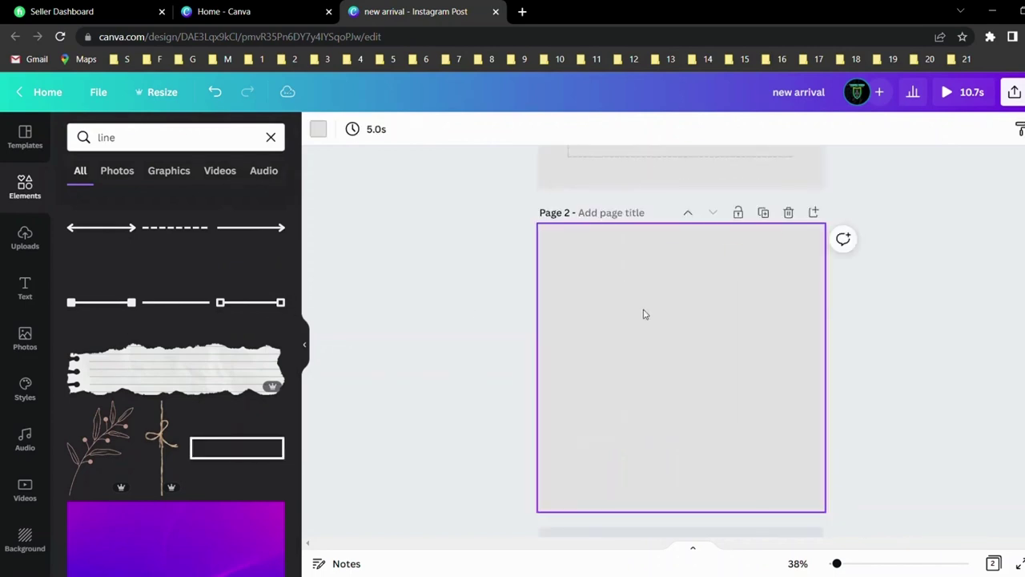
left_click(181, 313)
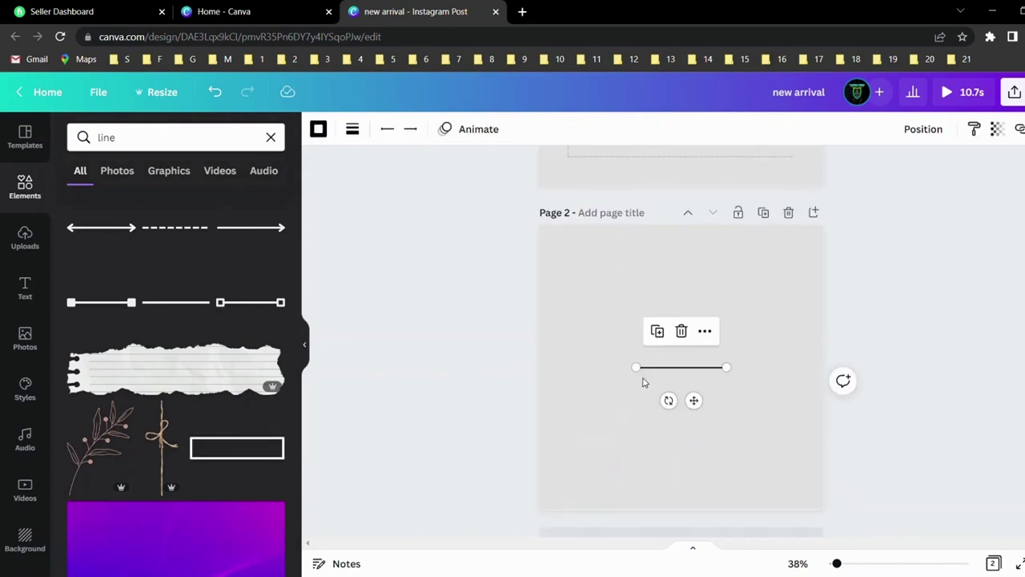
left_click_drag(695, 403, 632, 292)
left_click_drag(666, 259, 802, 260)
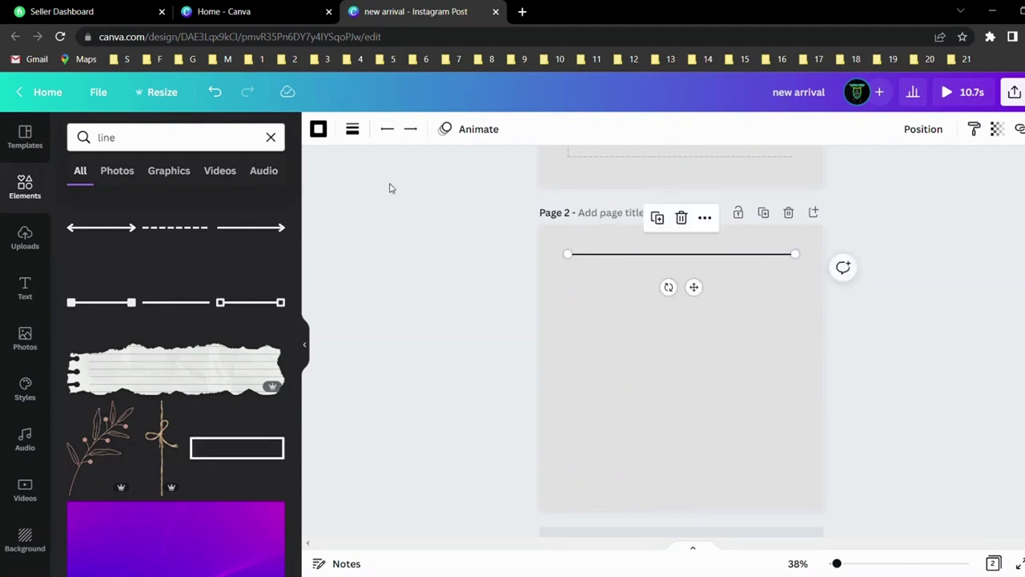
Step: Recolour the line on page 2 light grey and give it the short-dash style with a line weight of 4
left_click(318, 130)
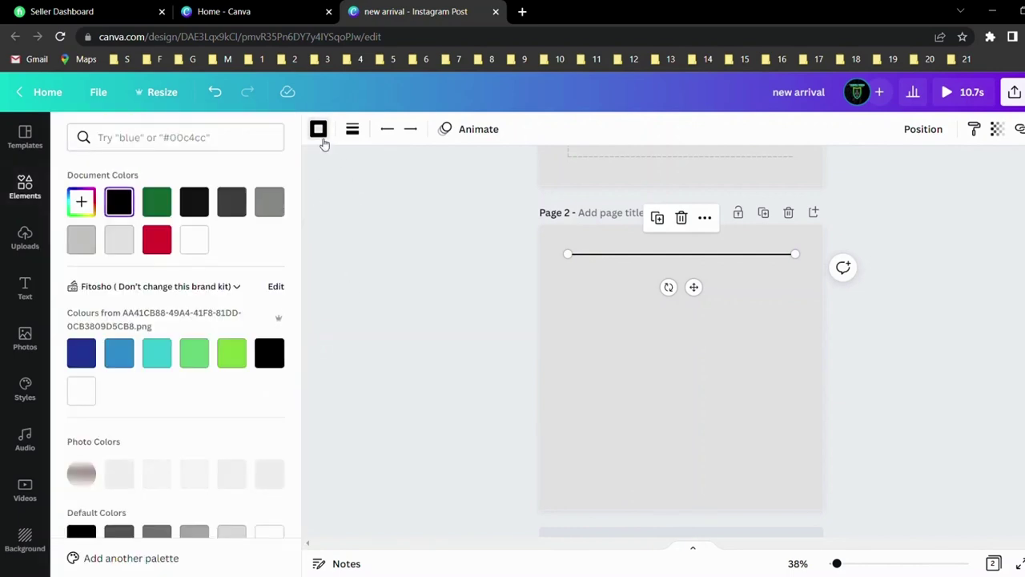
left_click(82, 244)
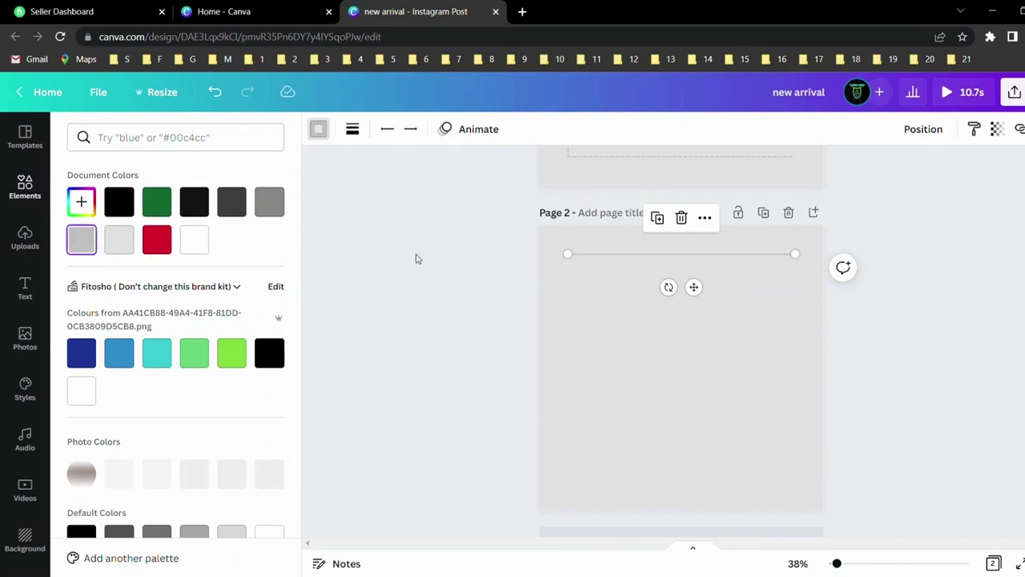
left_click(353, 131)
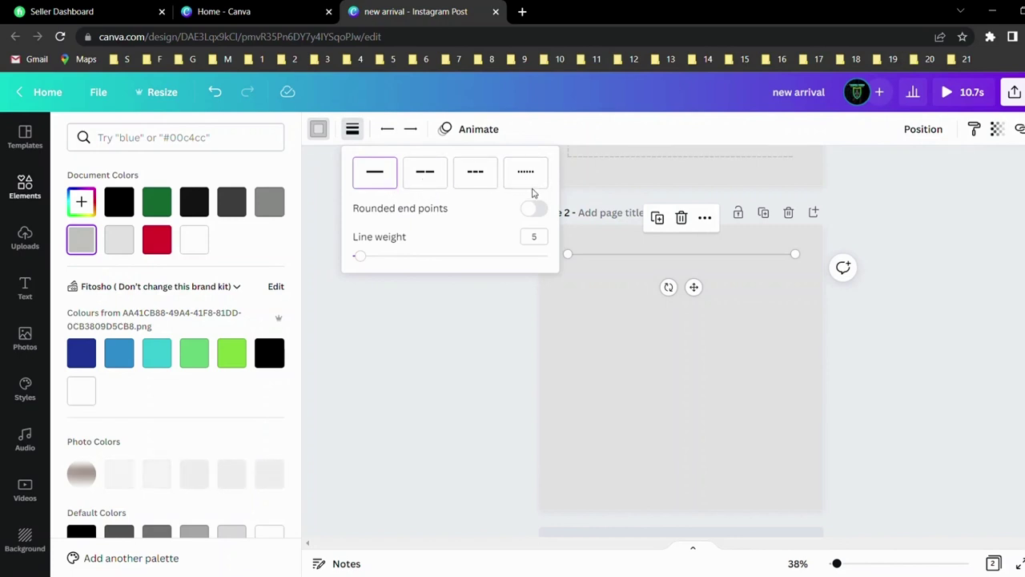
left_click(486, 176)
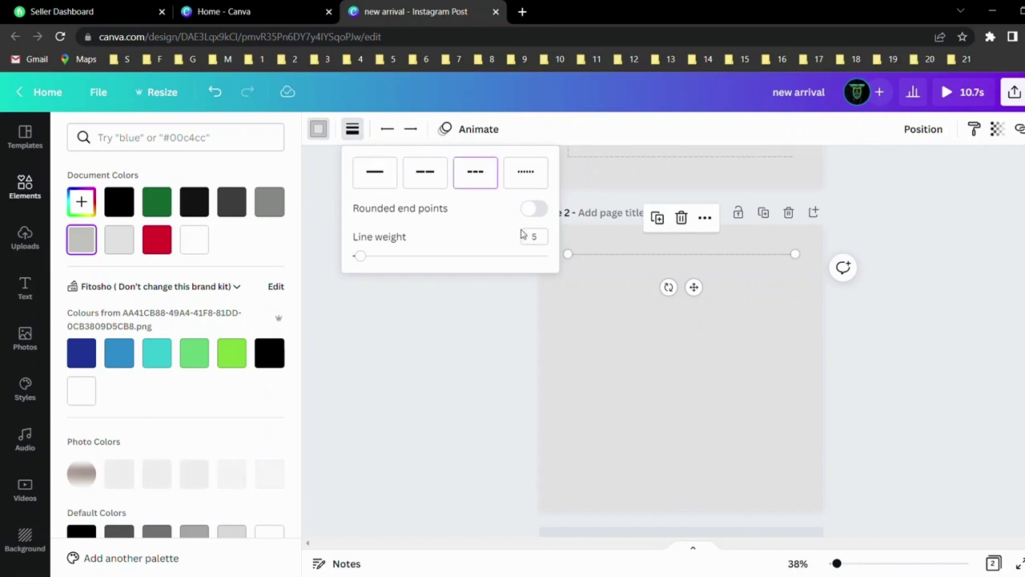
left_click(546, 242)
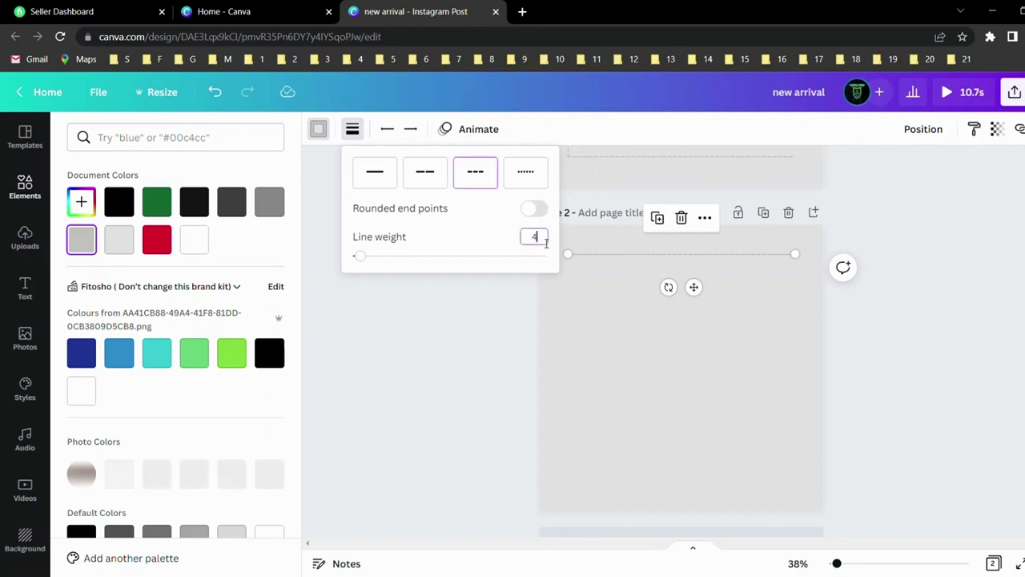
key("Return")
left_click(763, 421)
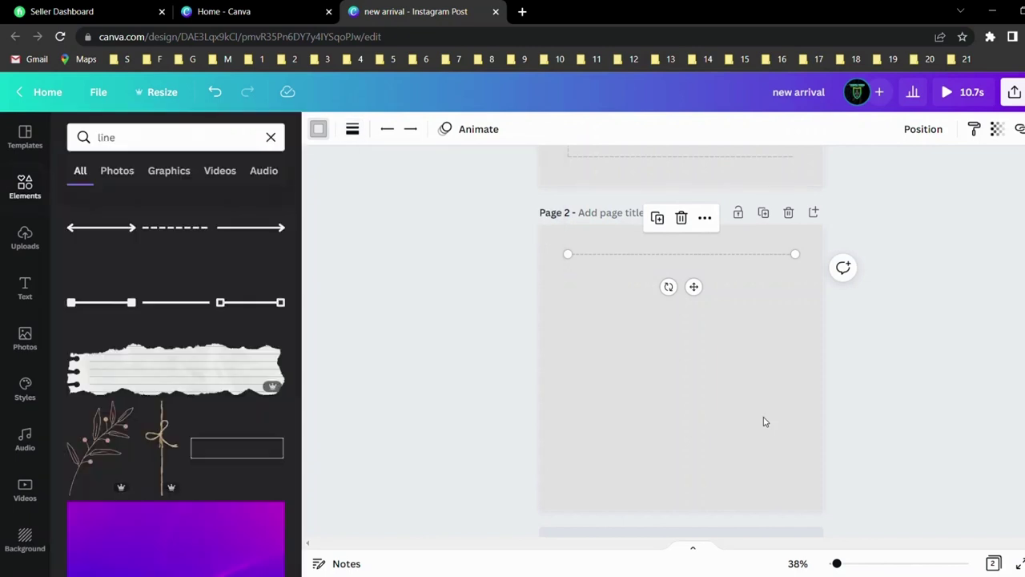
left_click(764, 421)
Step: Check the dashed line's position on page 2 and compare it with the dashed border on page 1
scroll(737, 334, "up", 1)
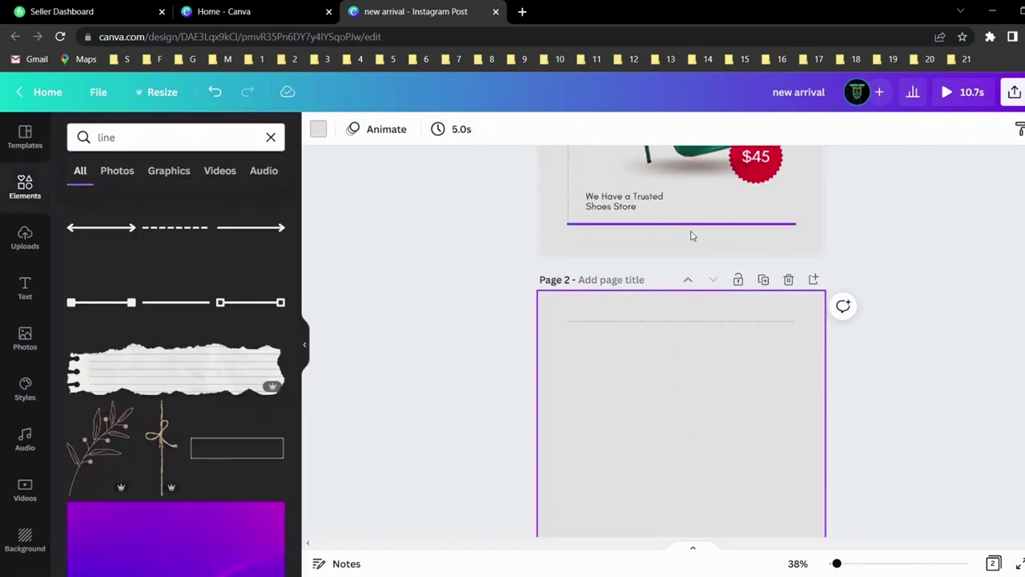
left_click(686, 323)
left_click(693, 327)
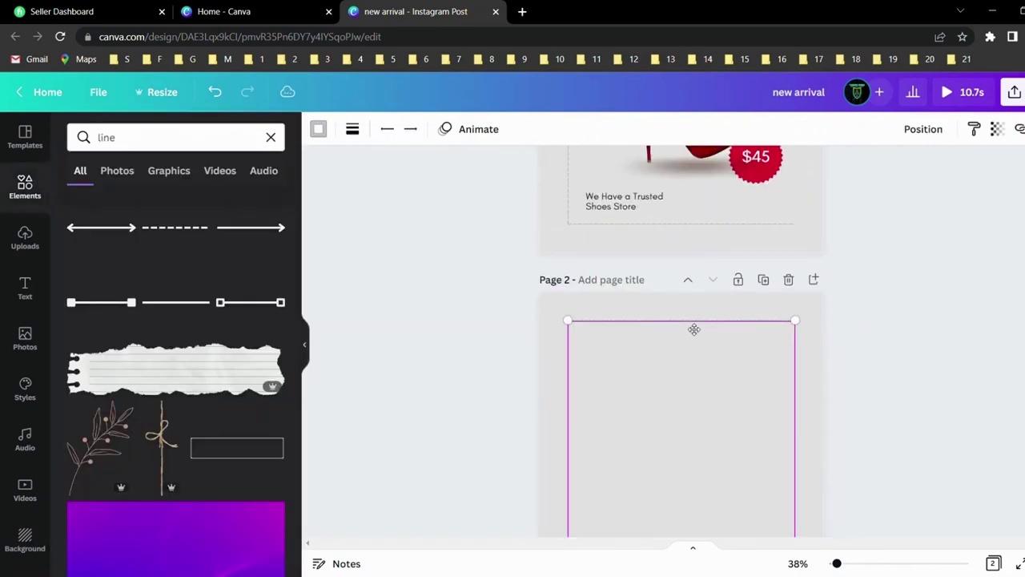
left_click(686, 322)
left_click(891, 351)
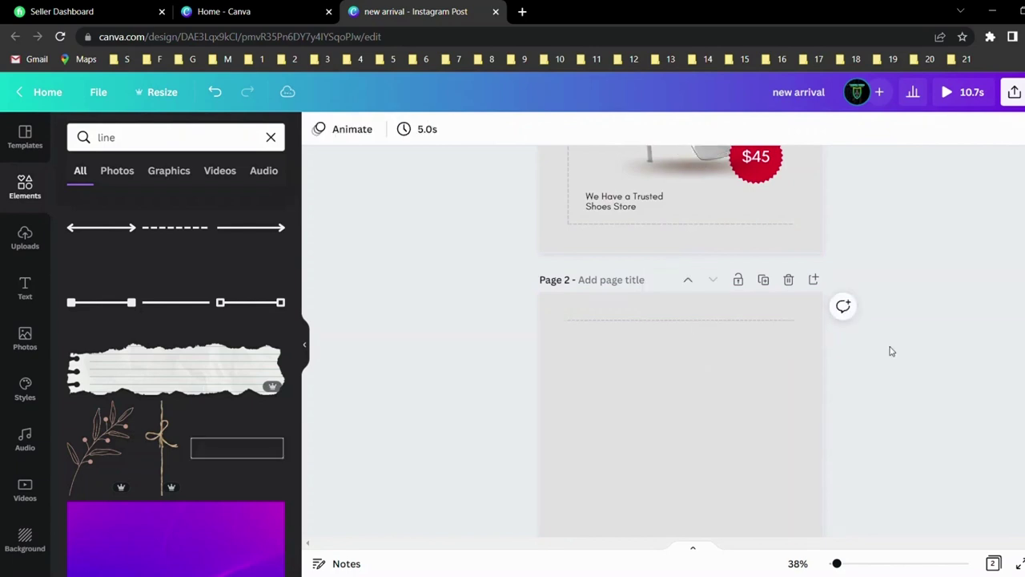
scroll(801, 304, "up", 3)
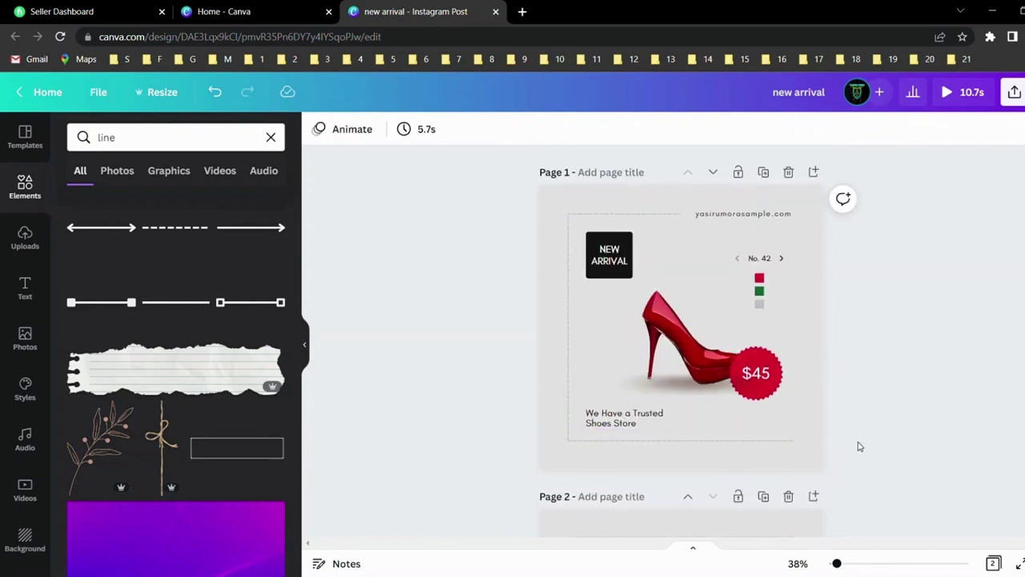
scroll(881, 432, "down", 3)
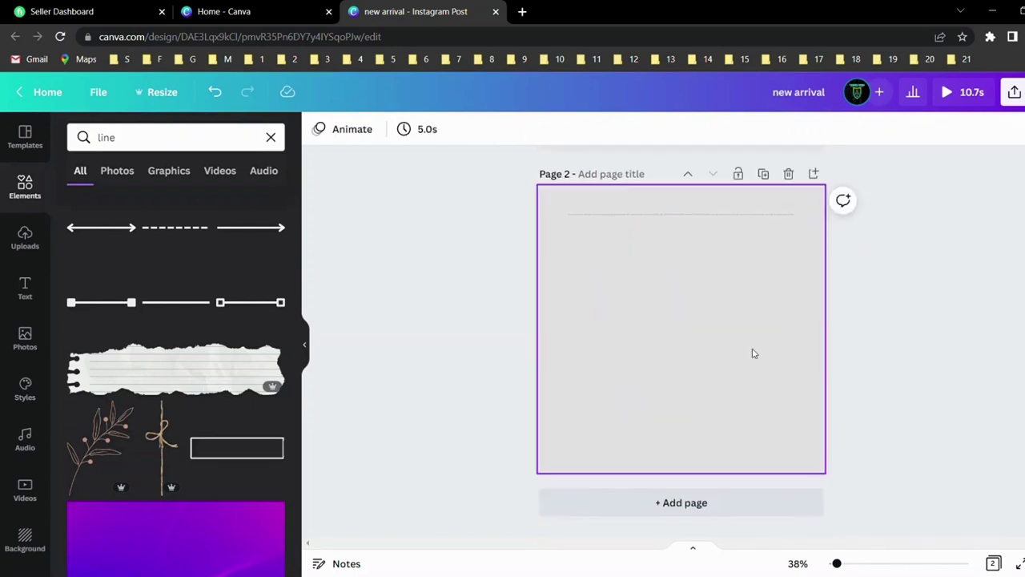
Step: Copy the dashed line and place the duplicate near page 2's lower edge, aligned with the upper line
left_click(656, 217)
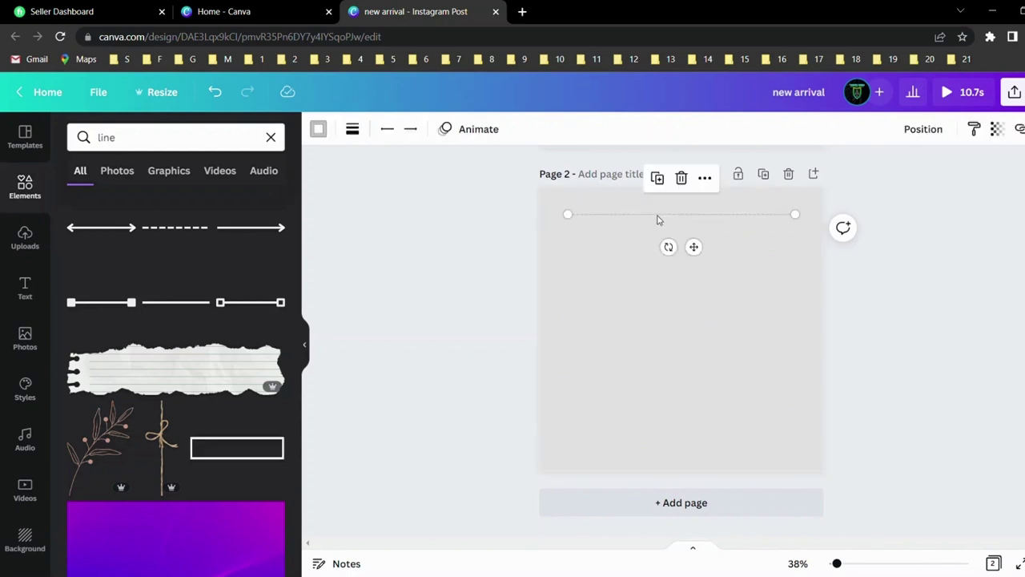
right_click(657, 216)
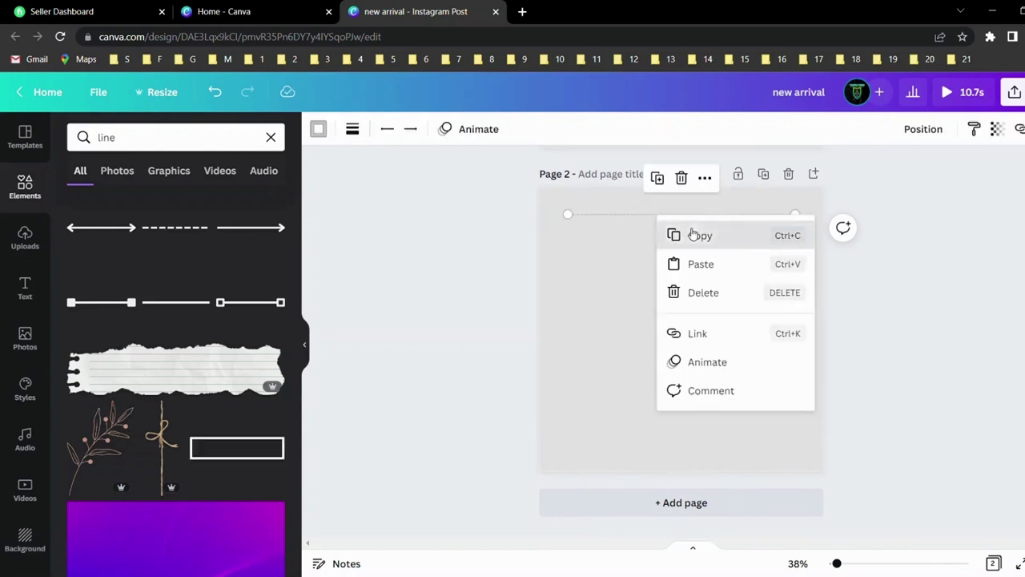
left_click(687, 234)
key("ctrl+v")
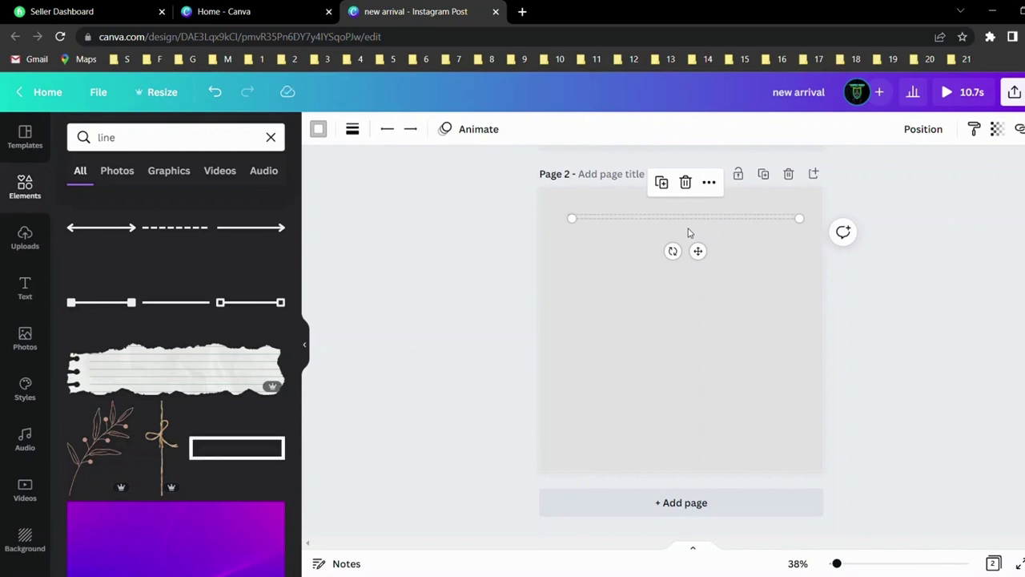
left_click_drag(698, 251, 705, 473)
left_click(678, 312)
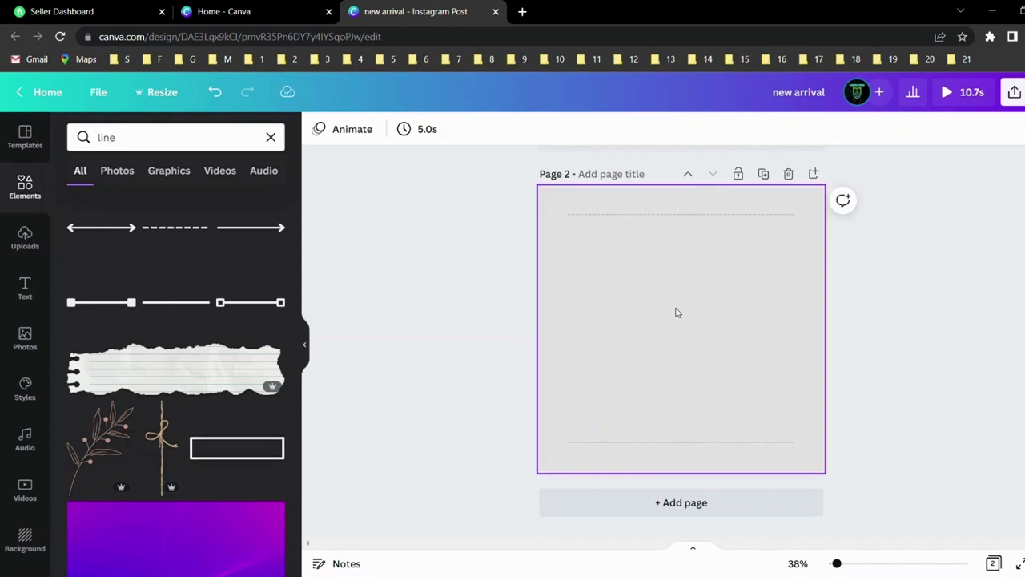
Step: Add a third copy of the dashed line, rotate it to vertical and join the two horizontal lines along page 2's left margin
key("Tab")
left_click_drag(697, 251, 727, 318)
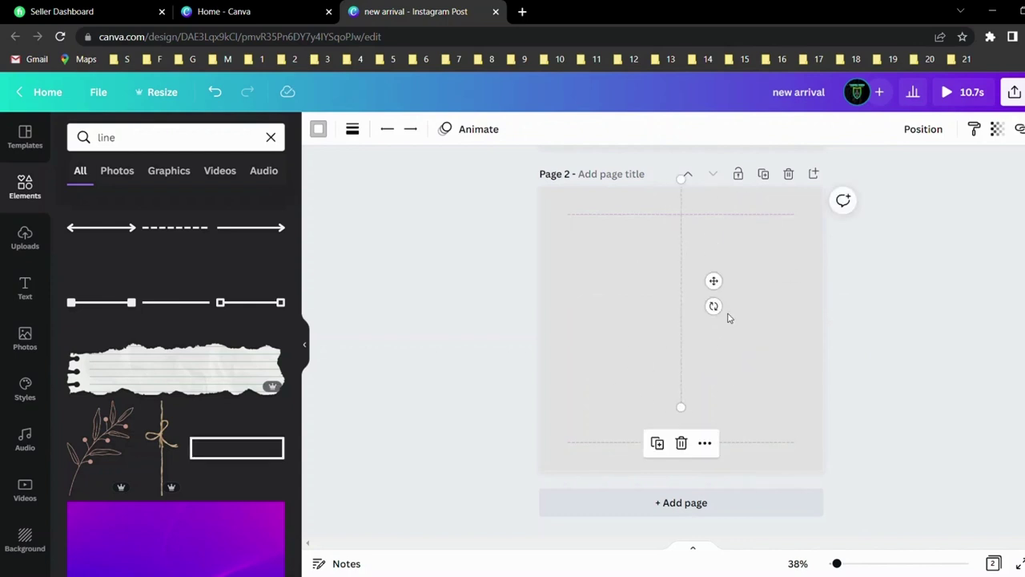
left_click_drag(712, 279, 611, 318)
left_click(704, 334)
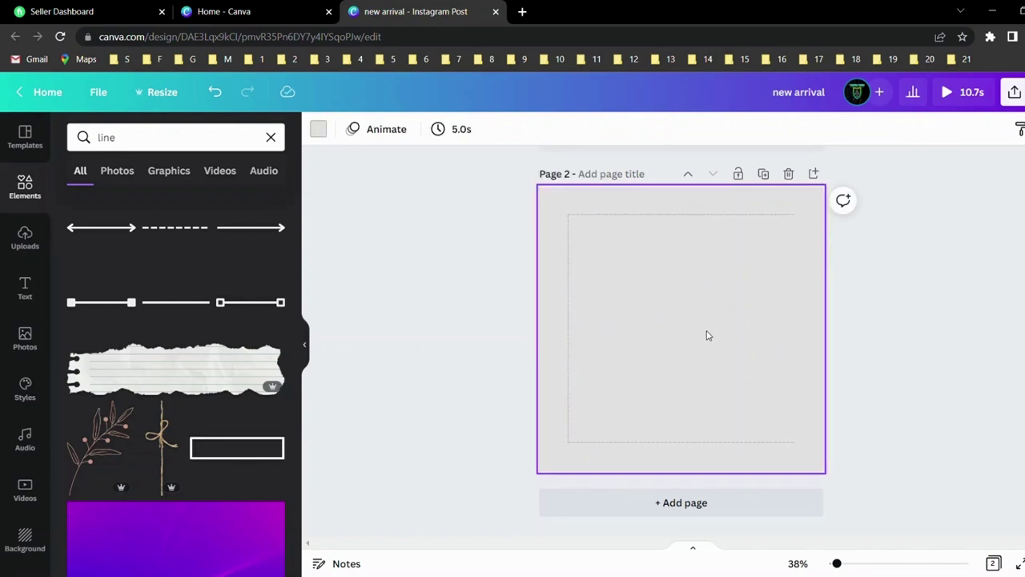
left_click(901, 318)
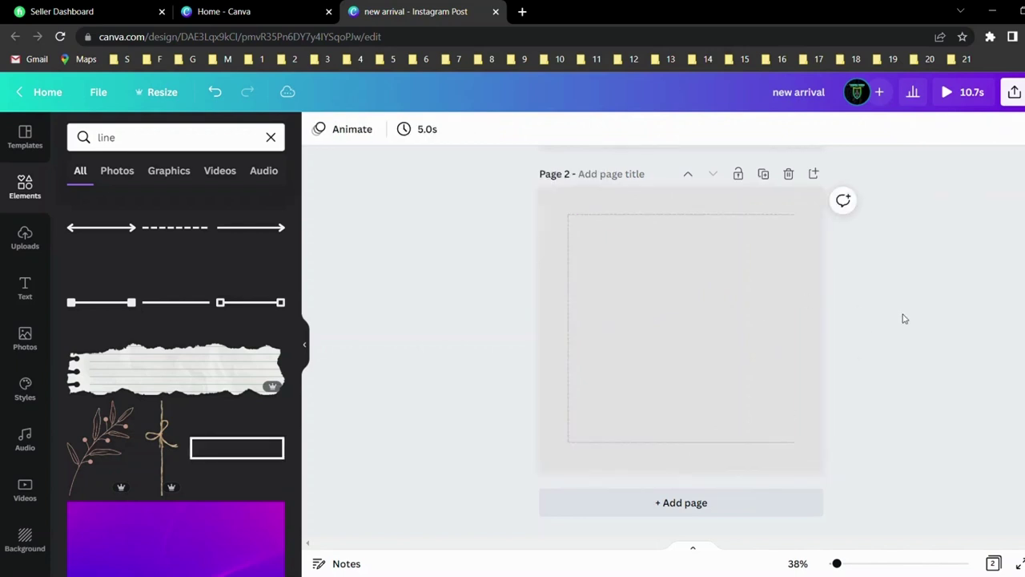
Step: Shorten the upper dashed line on page 2 from its right end to about half its length, leaving a gap for text
left_click(759, 222)
left_click_drag(803, 222, 686, 213)
left_click(758, 247)
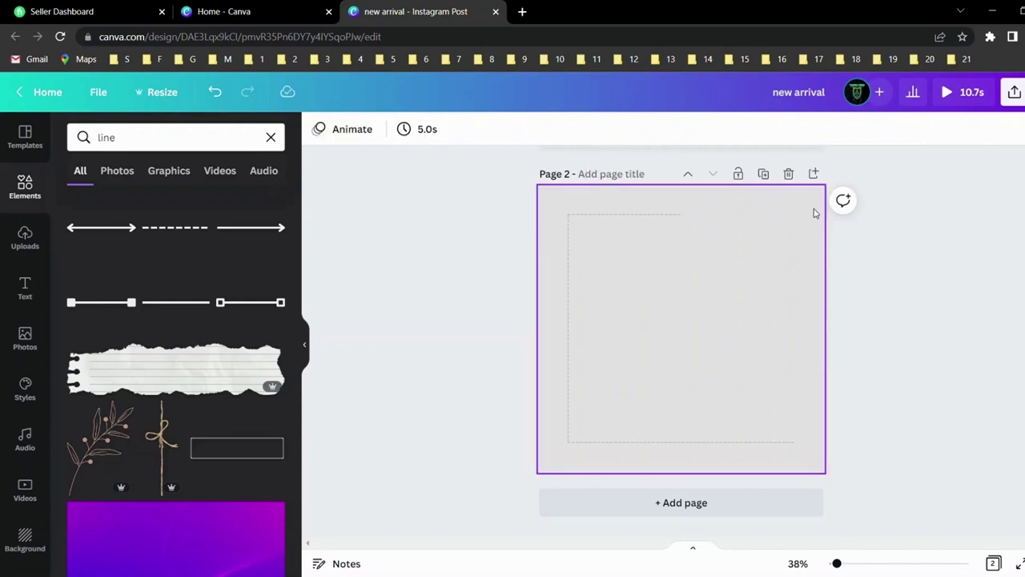
scroll(909, 259, "up", 5)
scroll(910, 263, "down", 5)
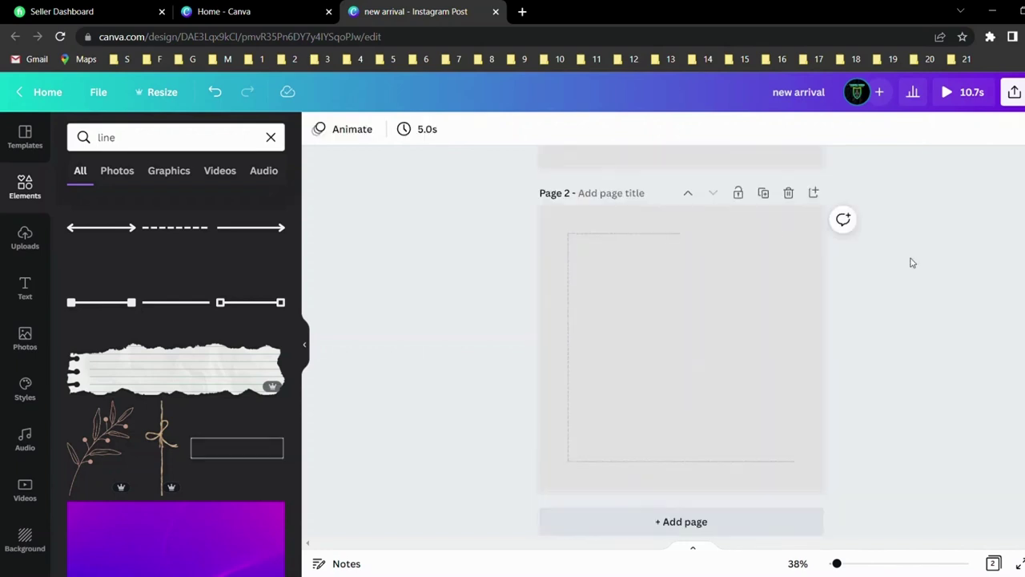
left_click(787, 238)
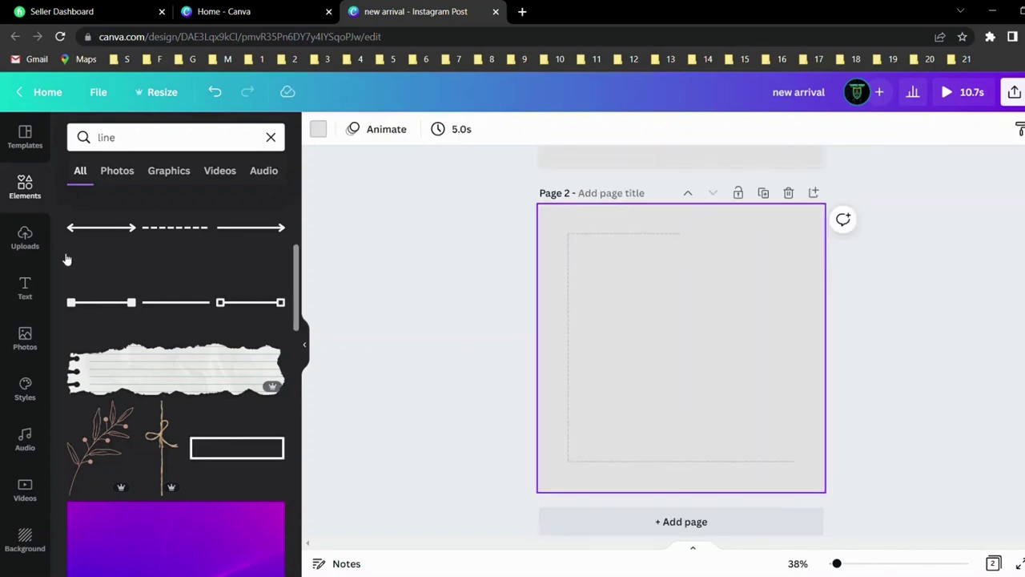
Step: Add a subheading to page 2, move it below the gap in the upper dashed line and replace its text with "canvux.shop"
left_click(35, 290)
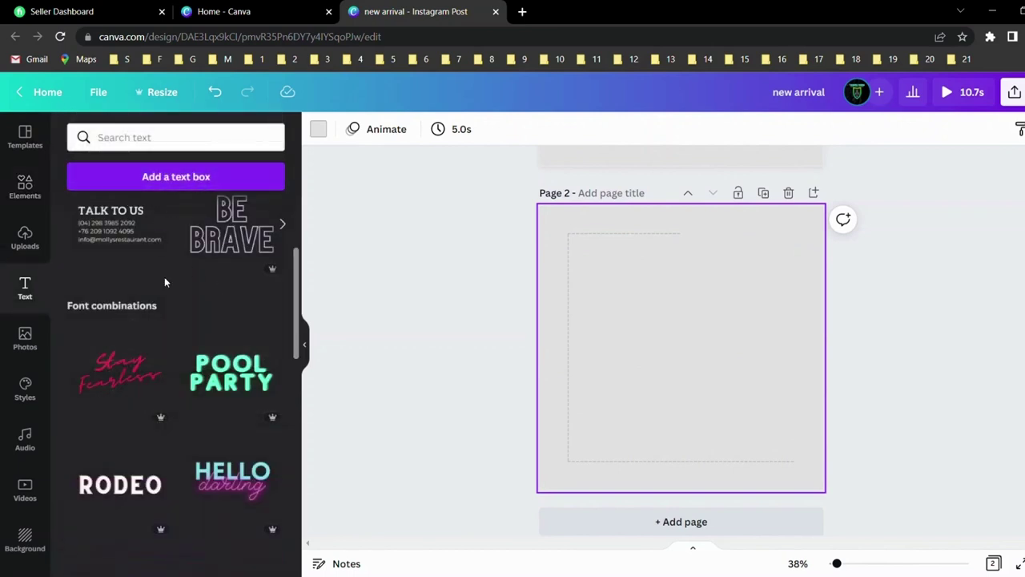
left_click(214, 281)
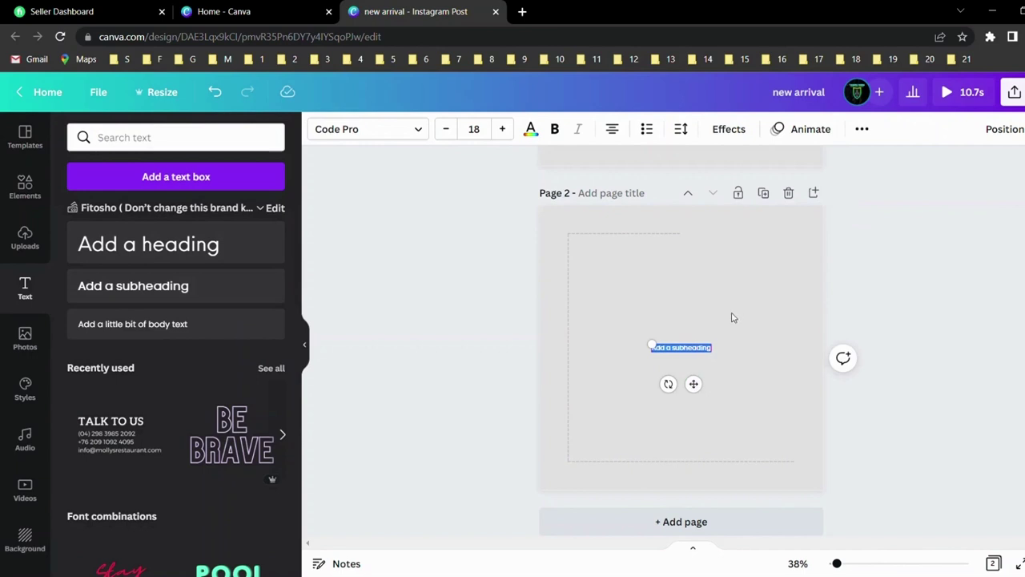
left_click_drag(694, 383, 726, 317)
key("BackSpace")
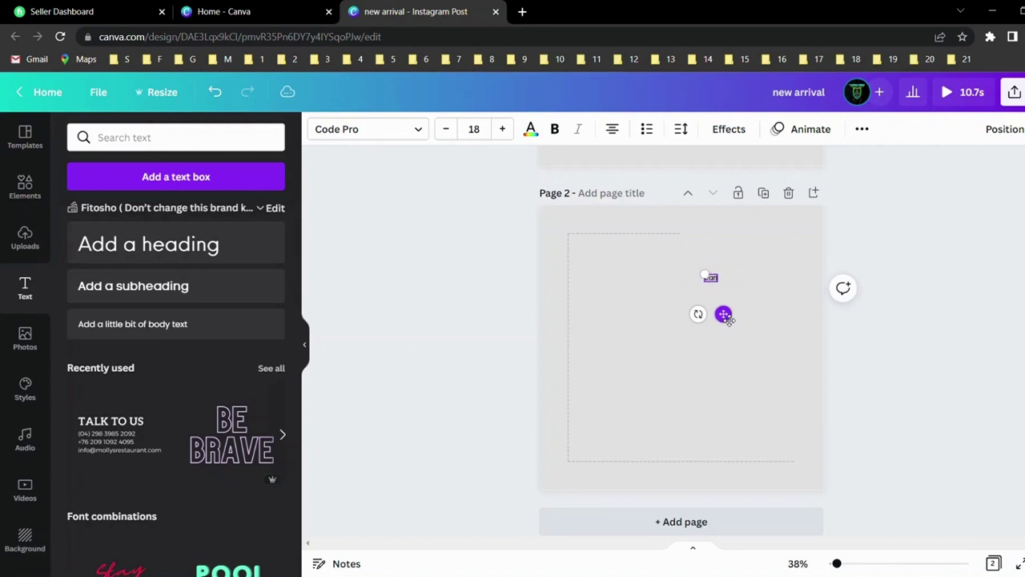
type("hop")
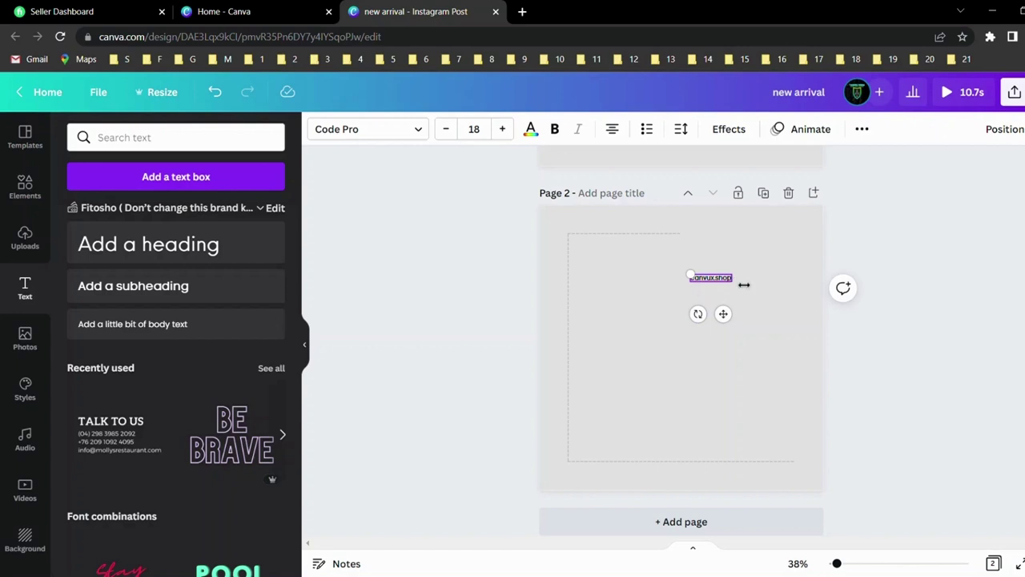
left_click_drag(747, 284, 770, 281)
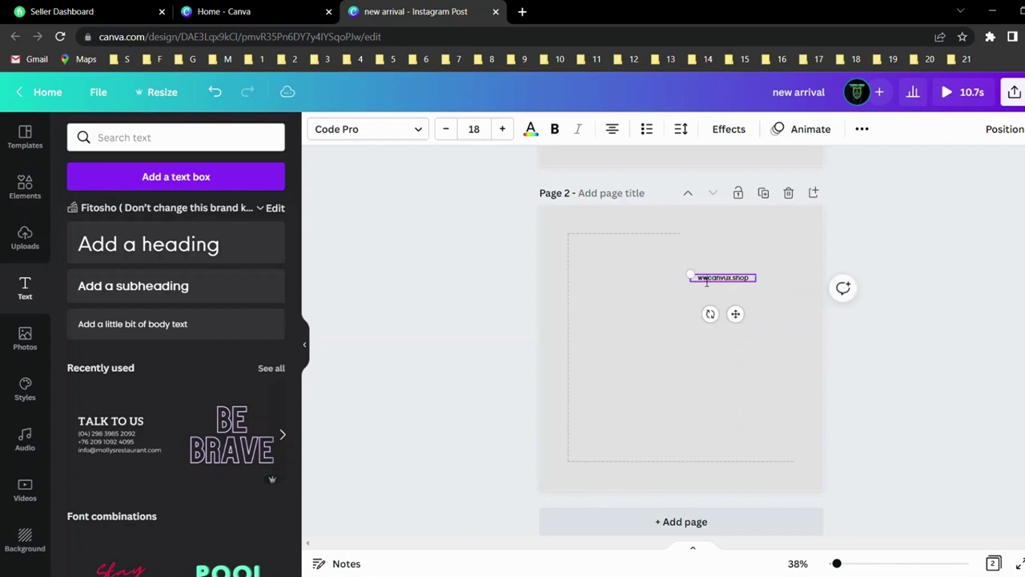
left_click(796, 301)
left_click(754, 282)
left_click_drag(765, 286, 758, 286)
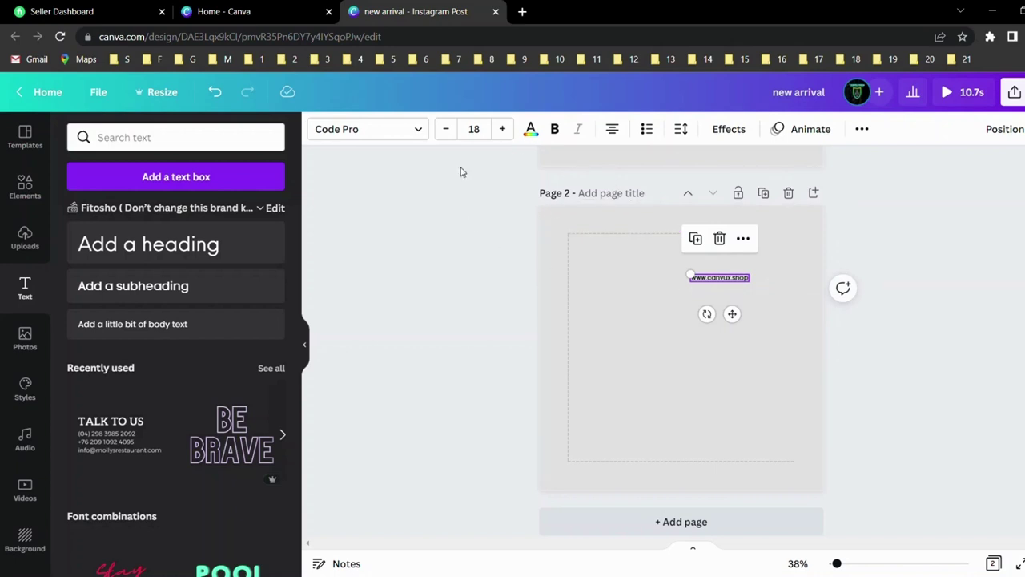
Step: Recolour the website text with the medium grey from the document colours, trying the lighter greys first
left_click(530, 129)
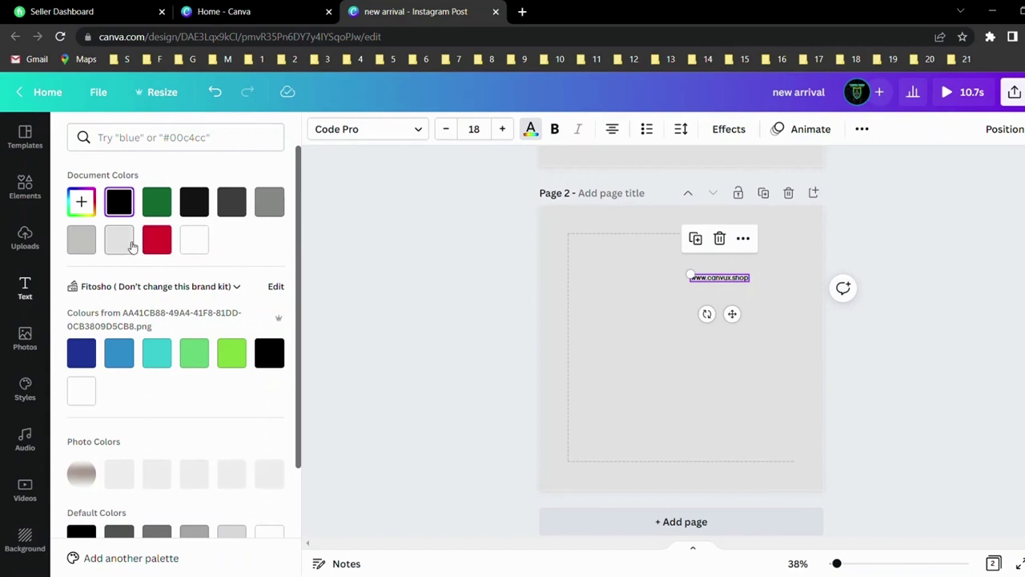
left_click(91, 242)
left_click(127, 245)
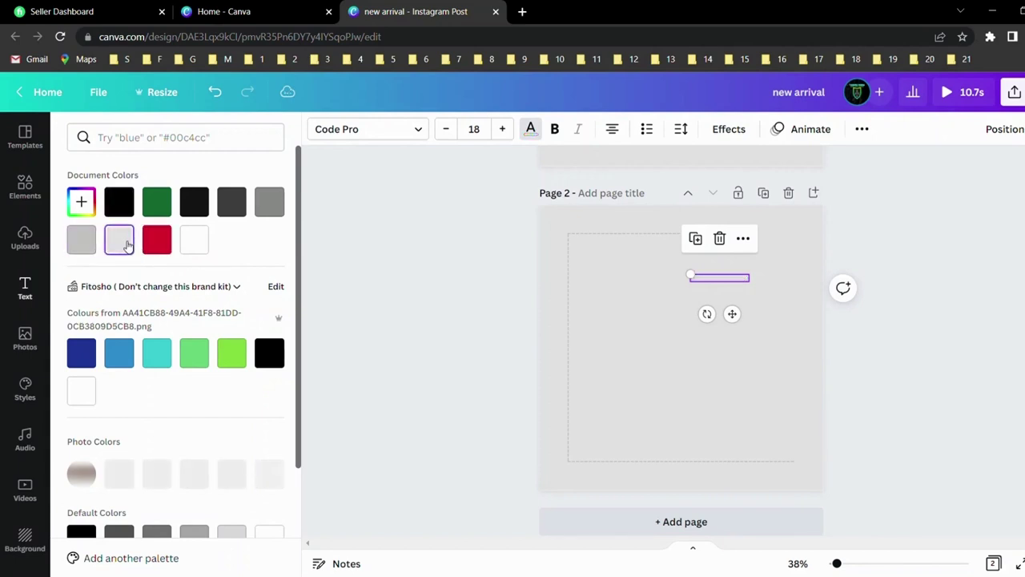
left_click(274, 202)
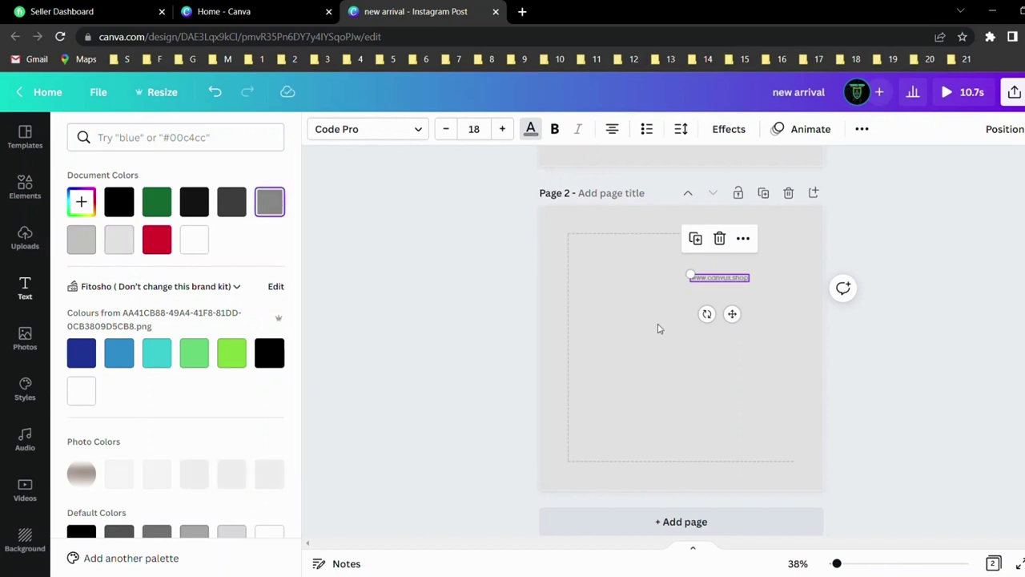
Step: Change the website text's font to Arimo
left_click(415, 130)
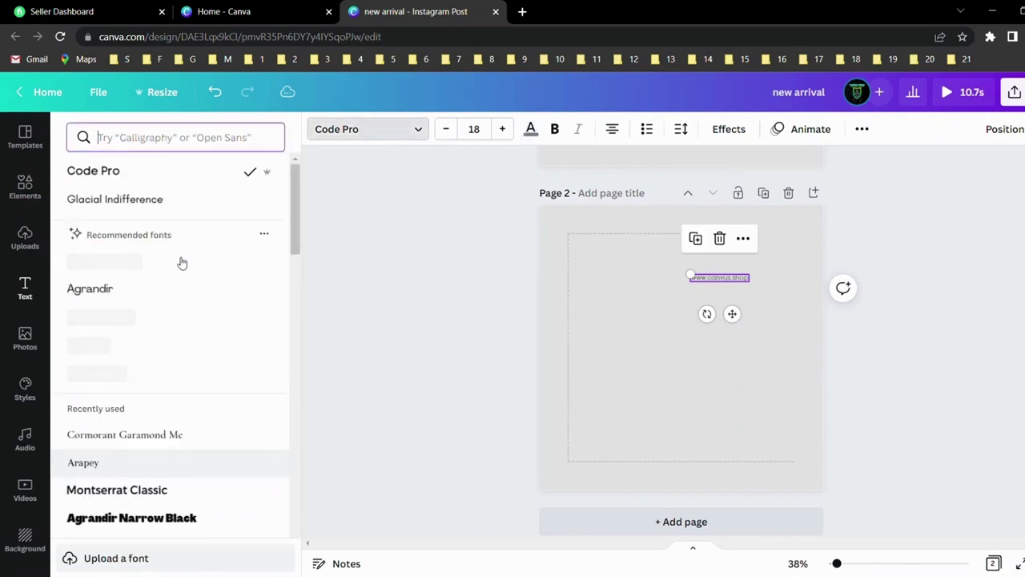
scroll(160, 308, "down", 5)
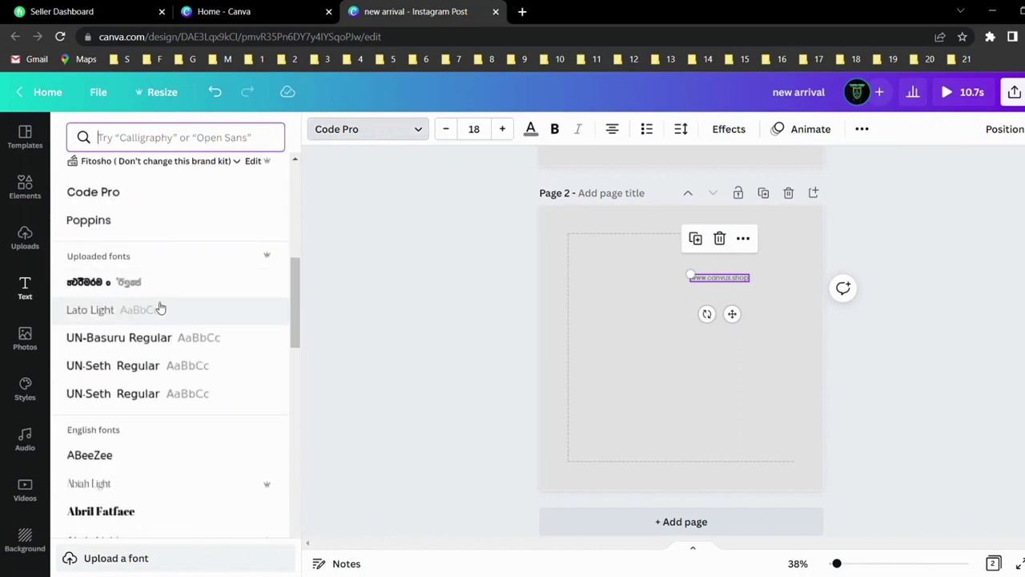
scroll(160, 309, "down", 20)
scroll(172, 423, "down", 15)
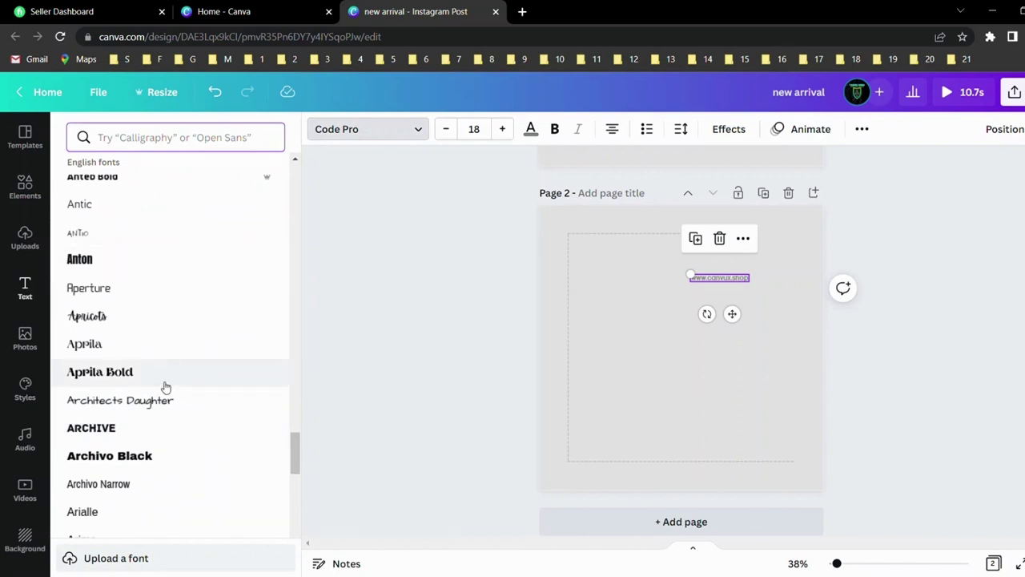
scroll(165, 387, "up", 3)
scroll(165, 387, "down", 5)
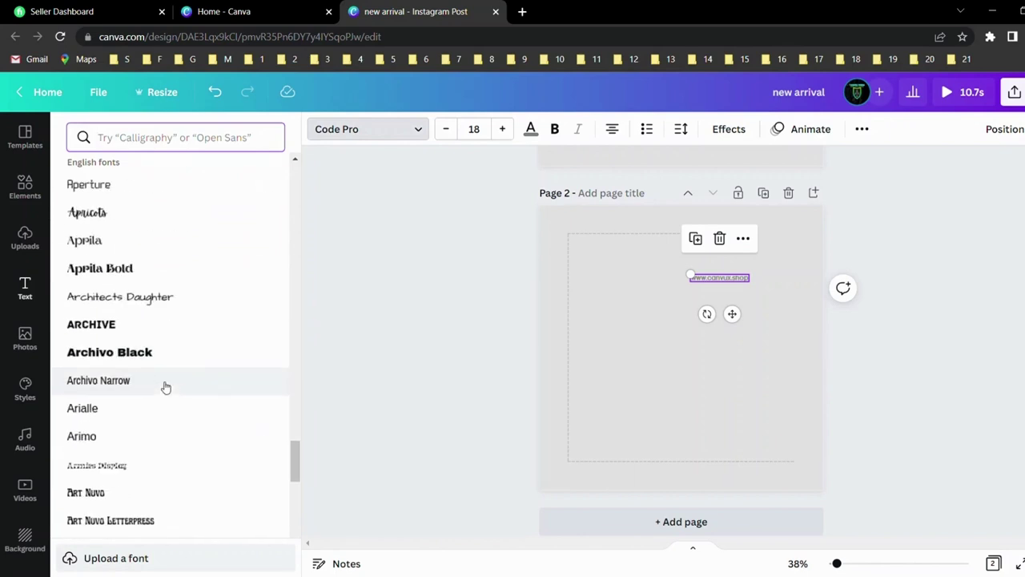
left_click(120, 434)
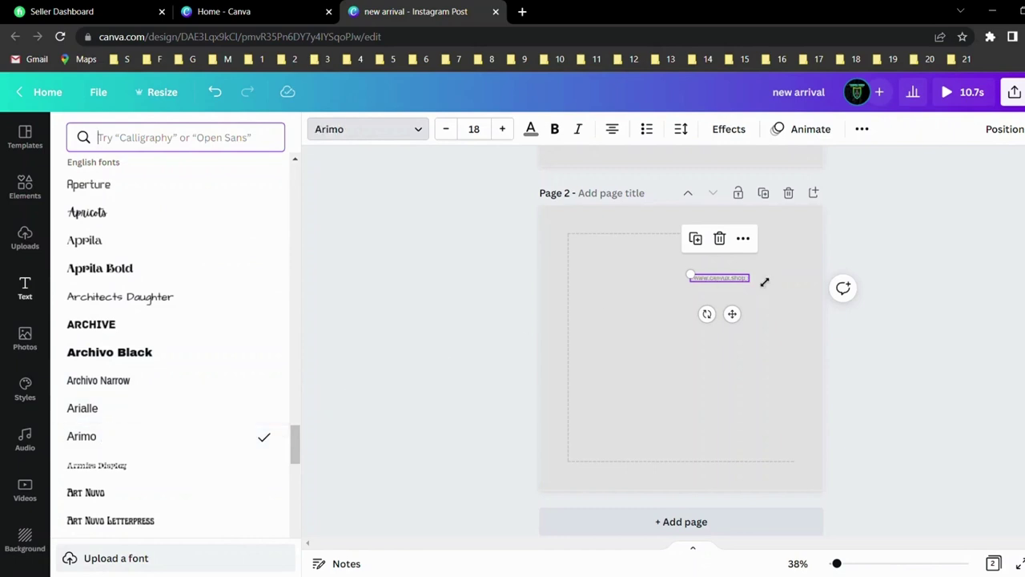
Step: Narrow the website text box slightly and place it in line with the upper dashed line, just beyond its shortened end
left_click_drag(764, 283, 761, 285)
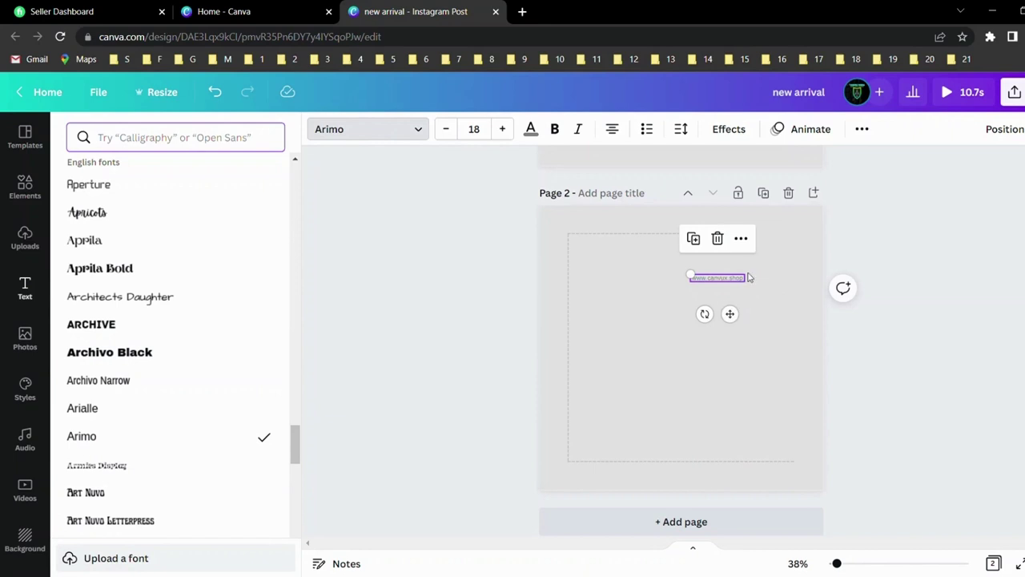
left_click_drag(729, 313, 736, 275)
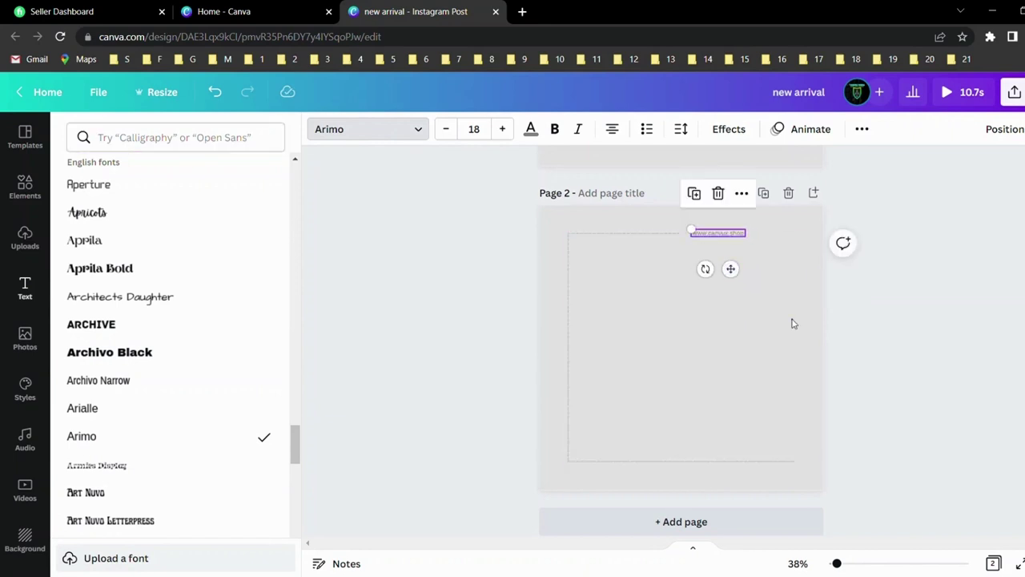
left_click(792, 323)
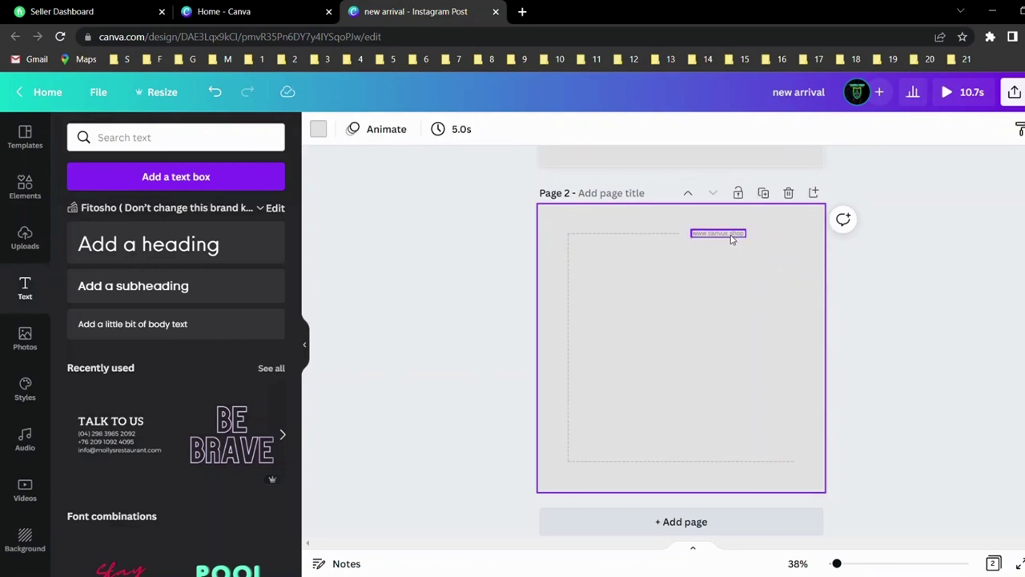